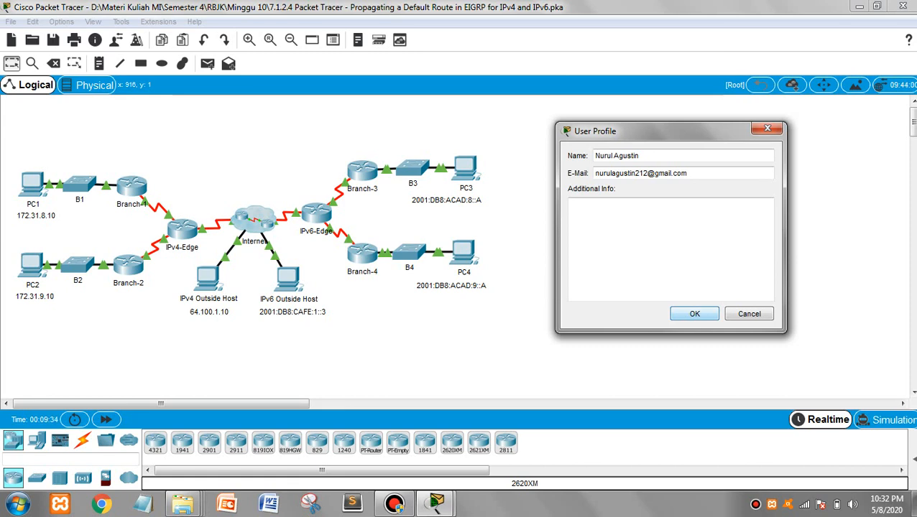
# Step: Confirm the user profile, reset the activity, and review its instructions through Part 1
pyautogui.press('Return')
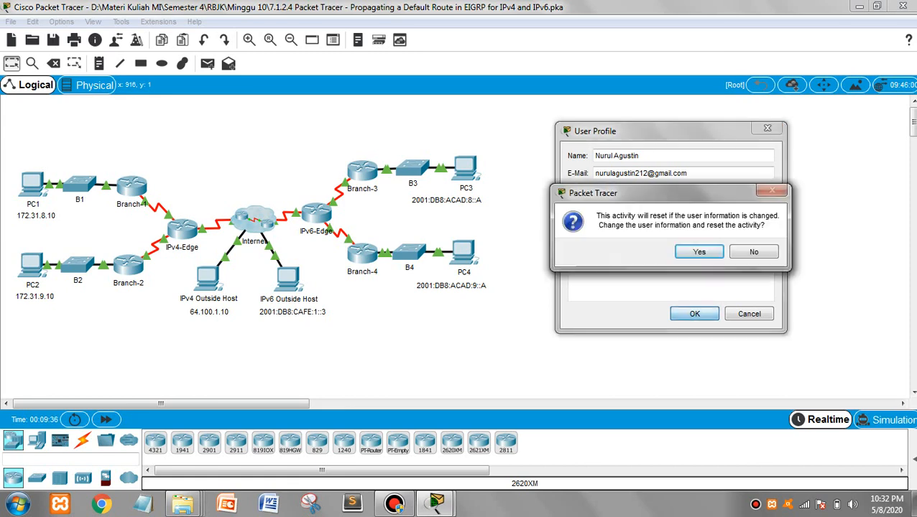
pyautogui.press('Return')
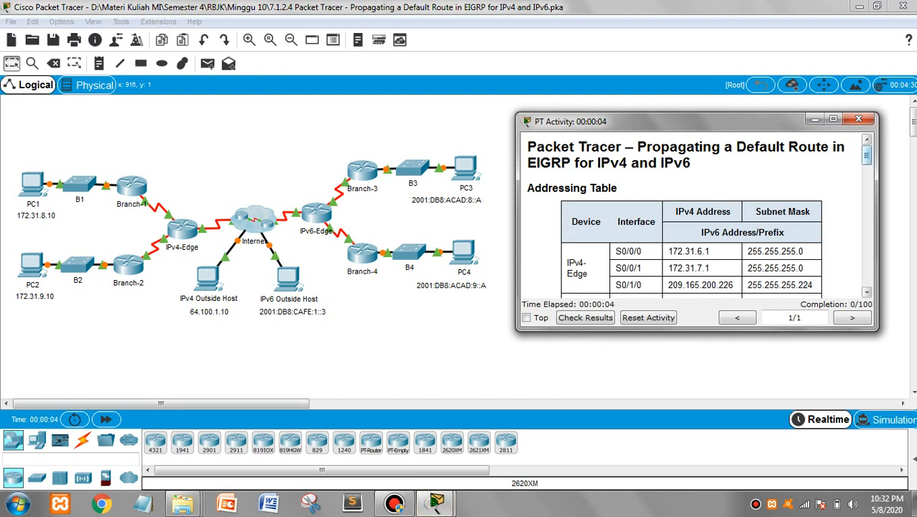
pyautogui.scroll(-5, 693, 216)
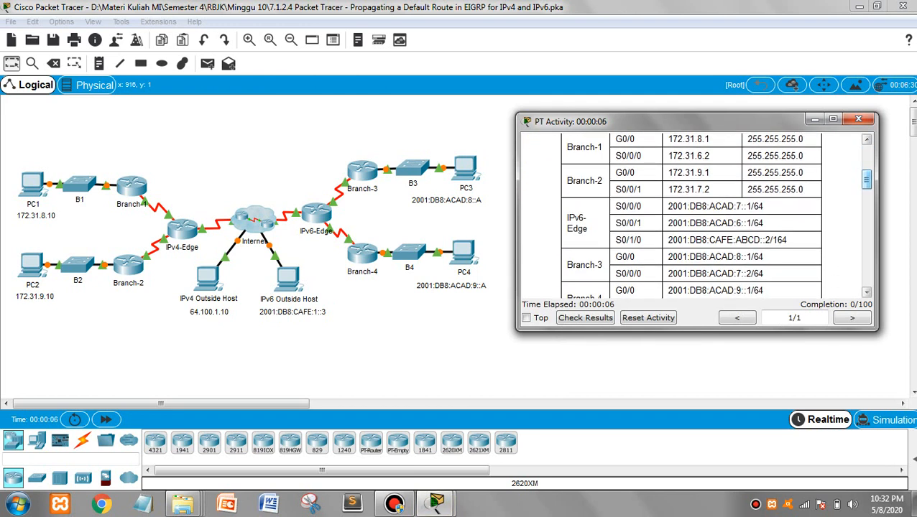
pyautogui.scroll(-5, 694, 215)
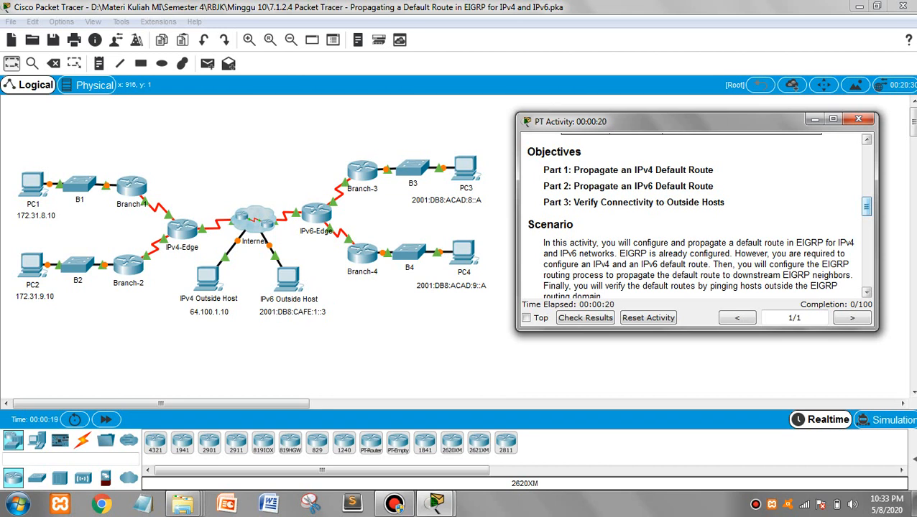
pyautogui.scroll(-3, 697, 216)
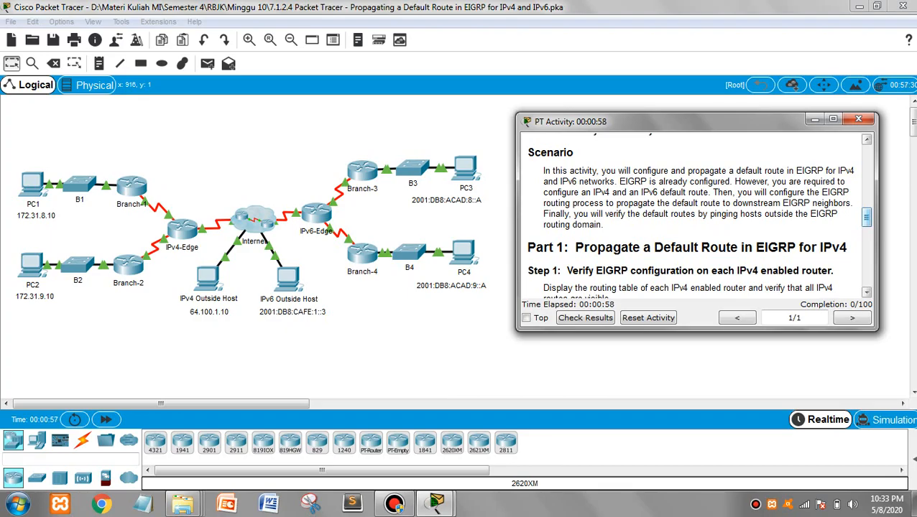
pyautogui.scroll(-3, 697, 216)
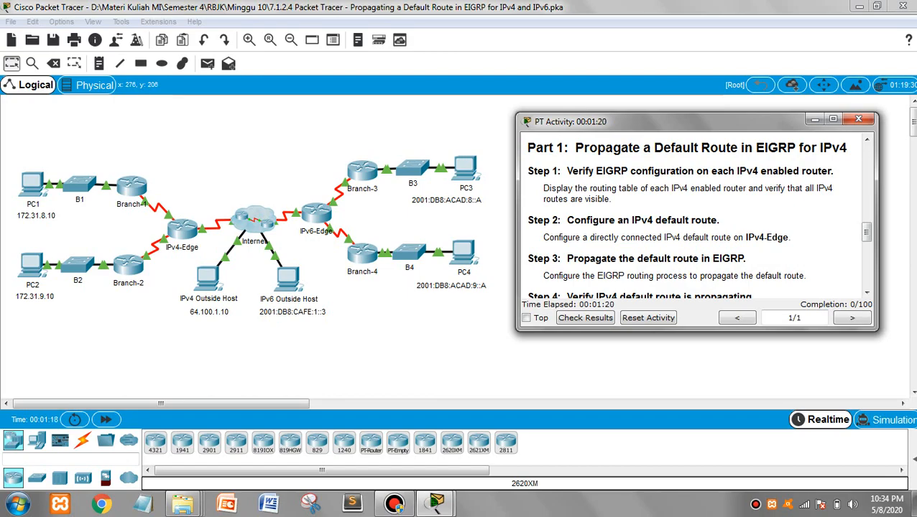
# Step: Display the IP routing table of the IPv4-Edge router from privileged mode with show ip route, and close the router
pyautogui.click(183, 230)
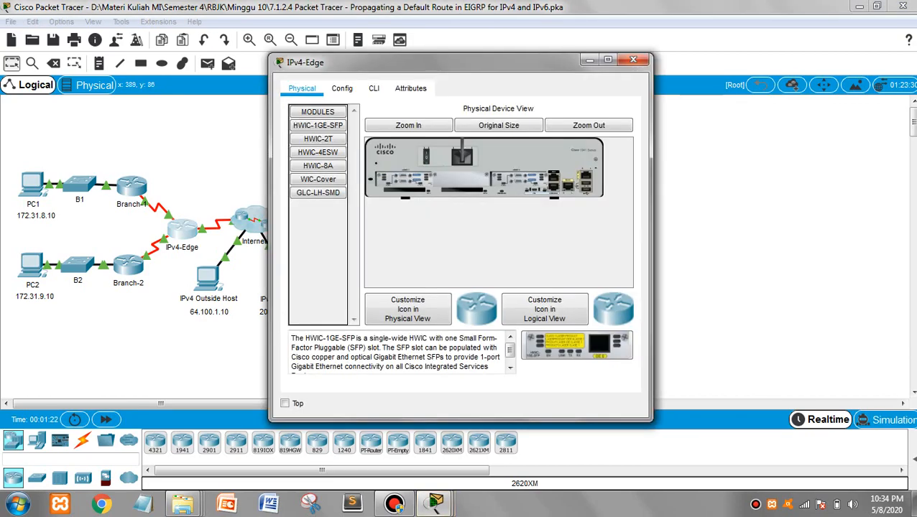
pyautogui.click(374, 88)
pyautogui.press('Return')
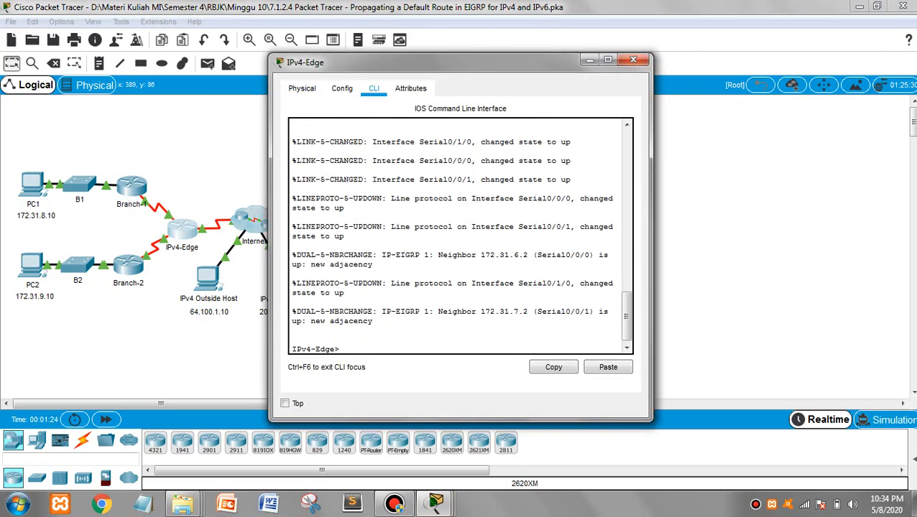
pyautogui.write('en')
pyautogui.press('Return')
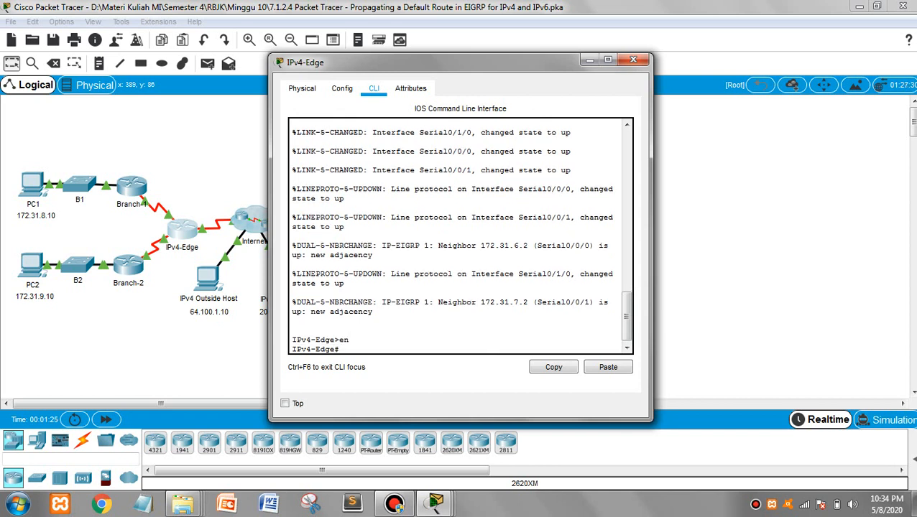
pyautogui.write('sh ip rou')
pyautogui.press('Tab')
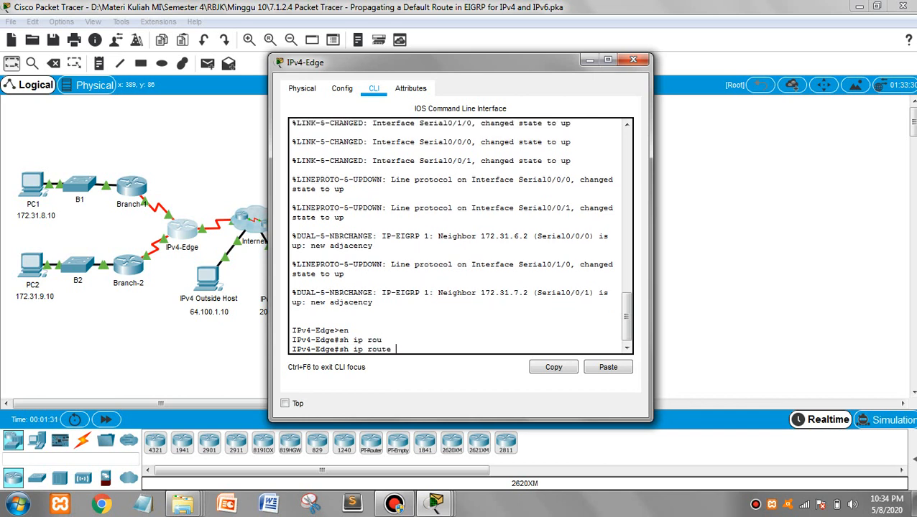
pyautogui.press('Return')
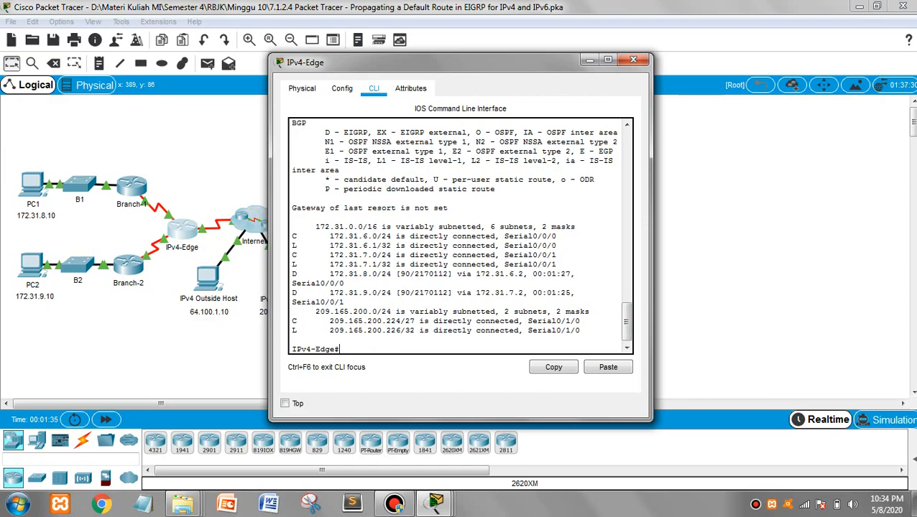
pyautogui.click(633, 60)
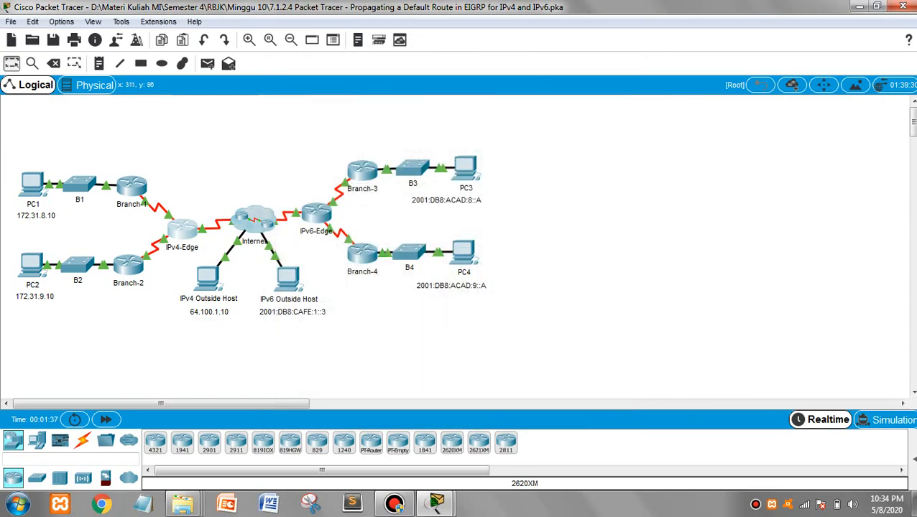
# Step: Display the IP routing table of the Branch-1 router from privileged mode with show ip route, and close the router
pyautogui.click(131, 186)
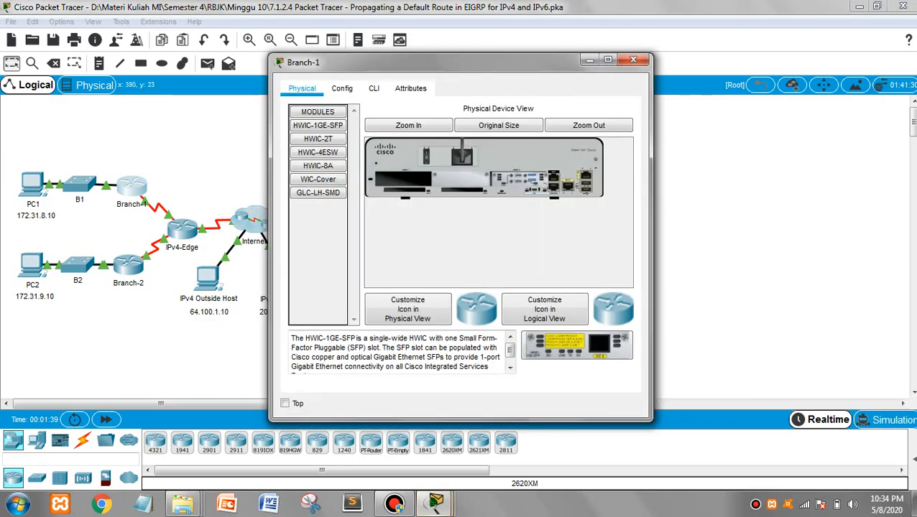
pyautogui.click(374, 88)
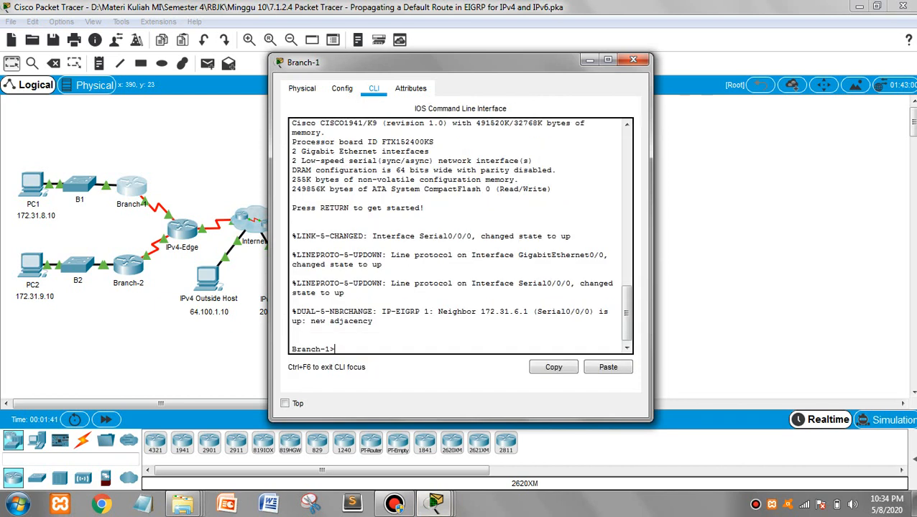
pyautogui.write('en')
pyautogui.press('Return')
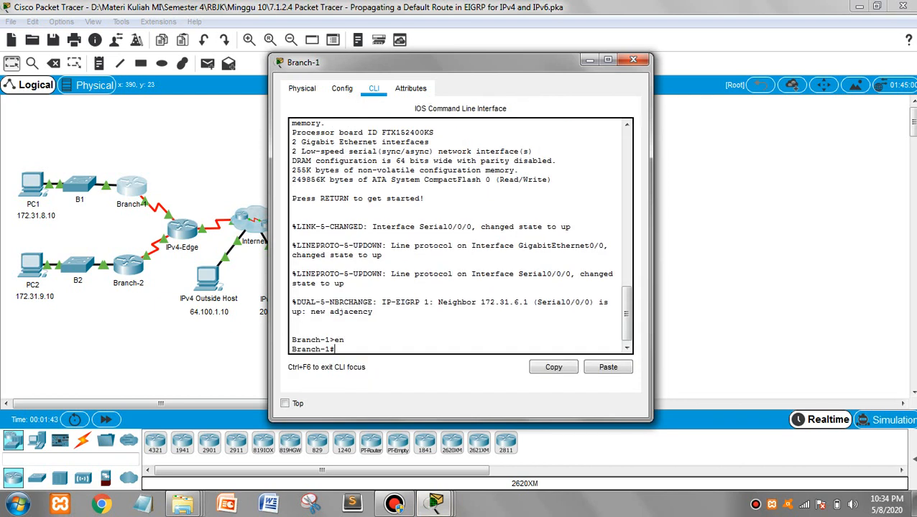
pyautogui.write('sh ip')
pyautogui.press('Tab')
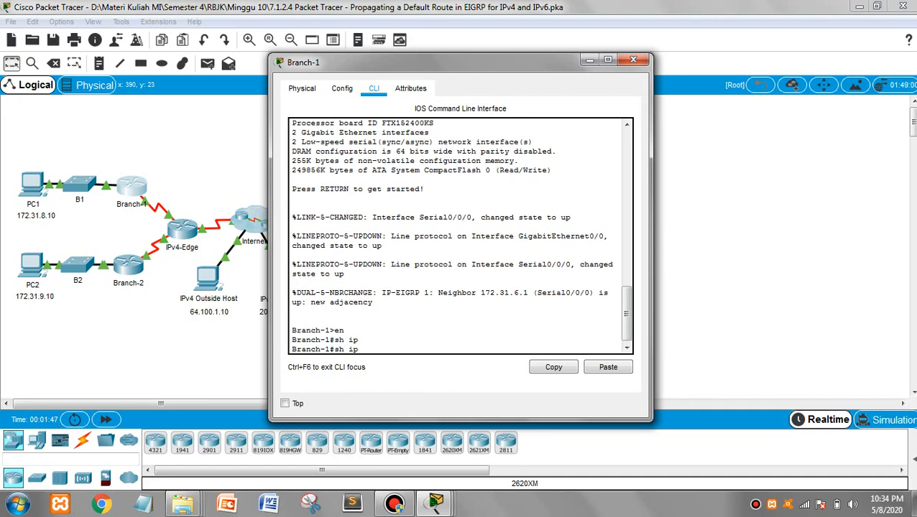
pyautogui.write('ou')
pyautogui.press('Tab')
pyautogui.press('BackSpace')
pyautogui.press('BackSpace')
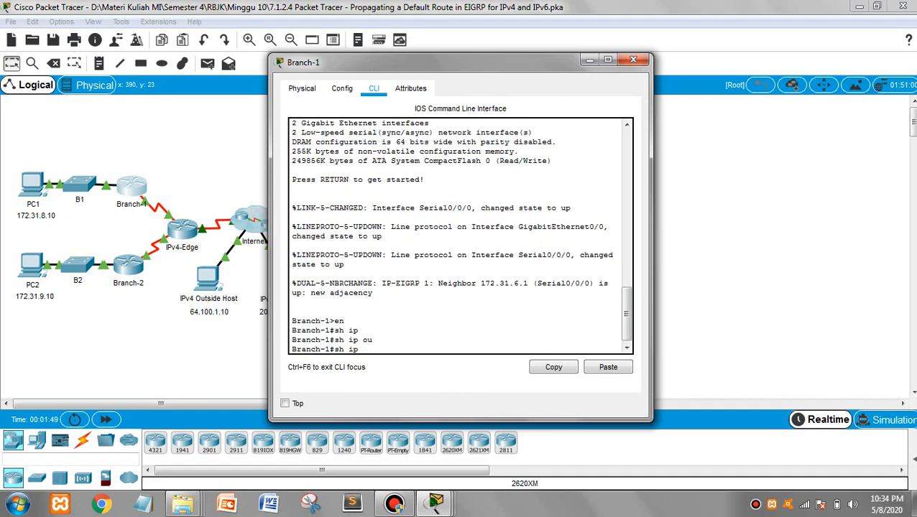
pyautogui.write('rou')
pyautogui.press('Tab')
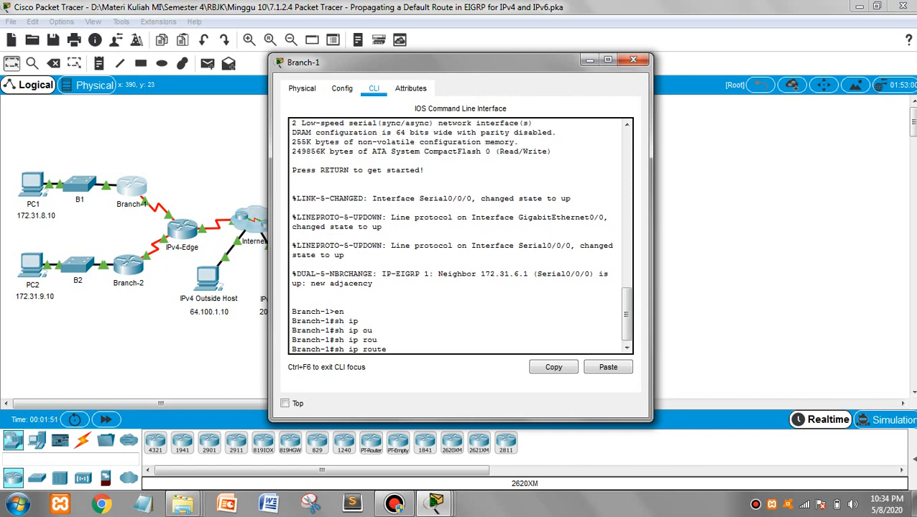
pyautogui.press('Return')
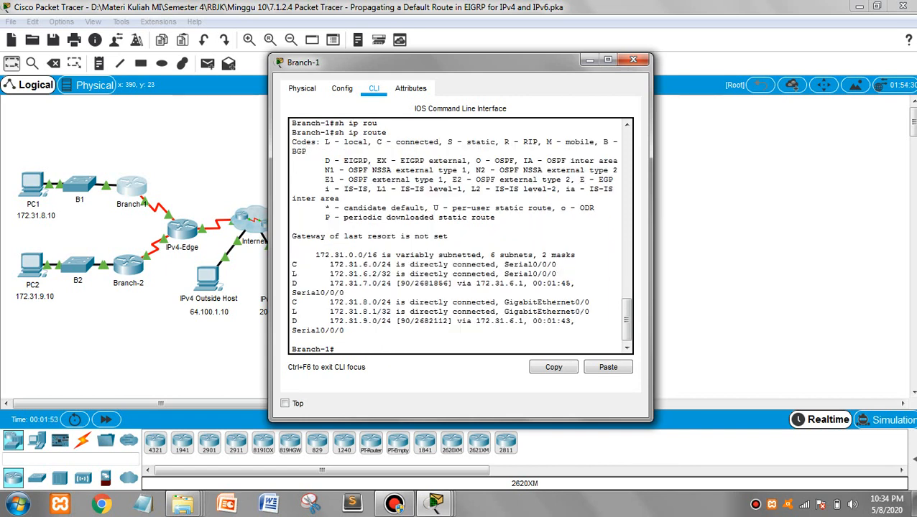
pyautogui.click(633, 60)
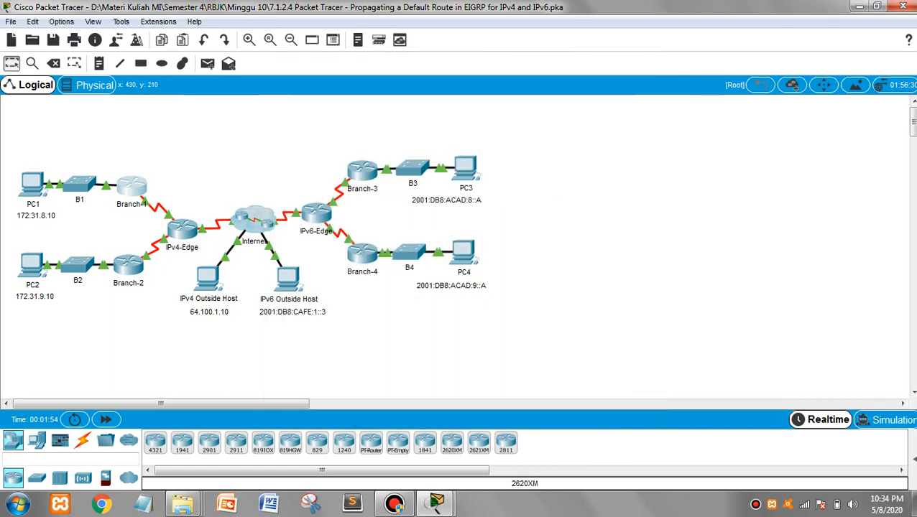
# Step: Display the IP routing table of the Branch-2 router from privileged mode with show ip route, and close the router
pyautogui.click(128, 264)
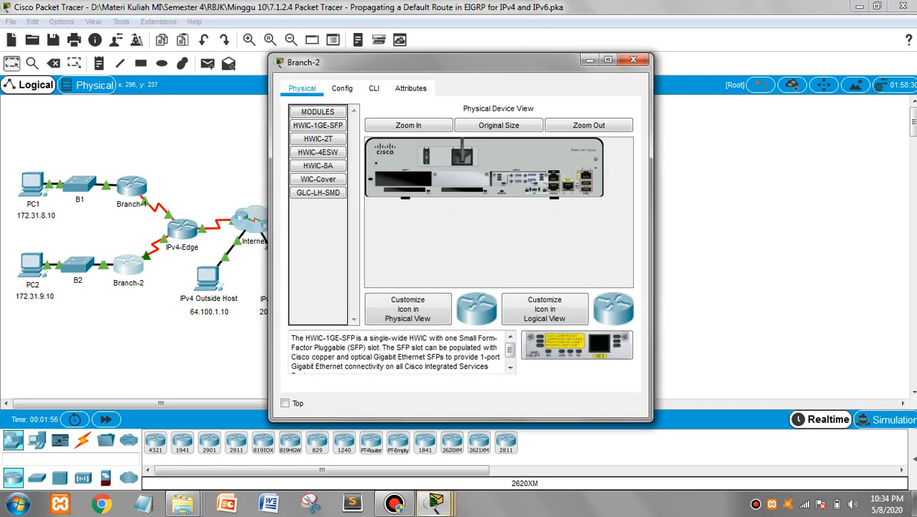
pyautogui.click(374, 87)
pyautogui.press('Return')
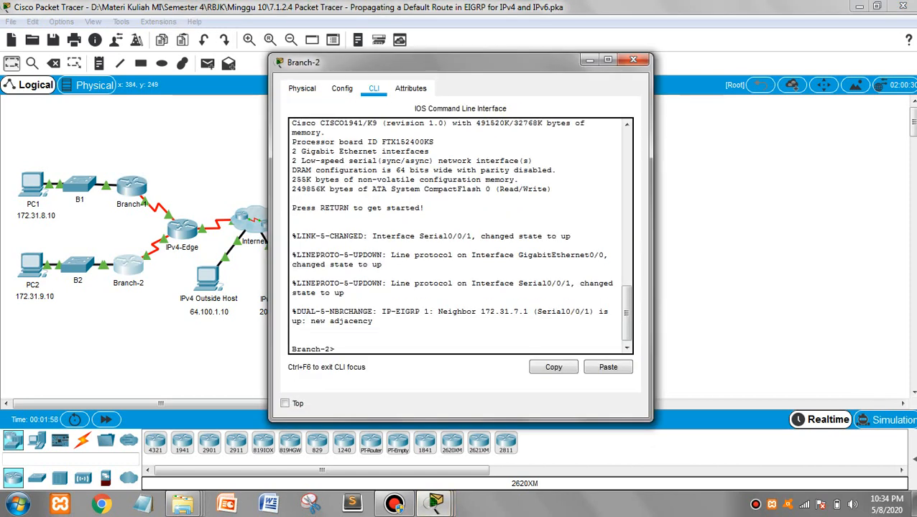
pyautogui.write('en')
pyautogui.press('Return')
pyautogui.write('s')
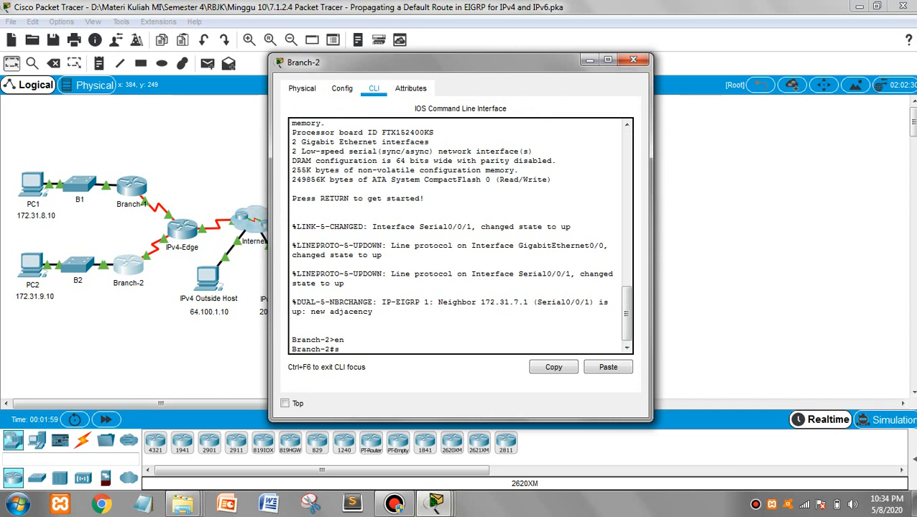
pyautogui.write('h ip rout')
pyautogui.press('Tab')
pyautogui.press('Return')
pyautogui.press('Return')
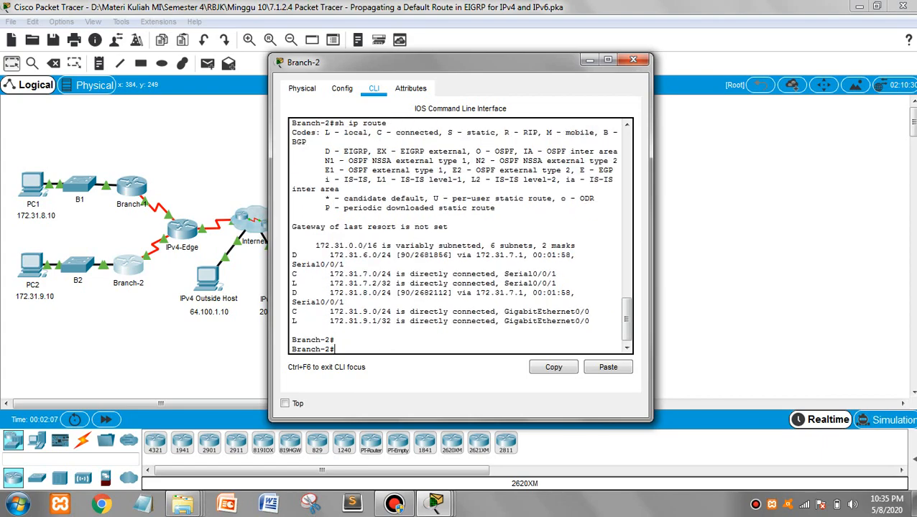
pyautogui.click(633, 59)
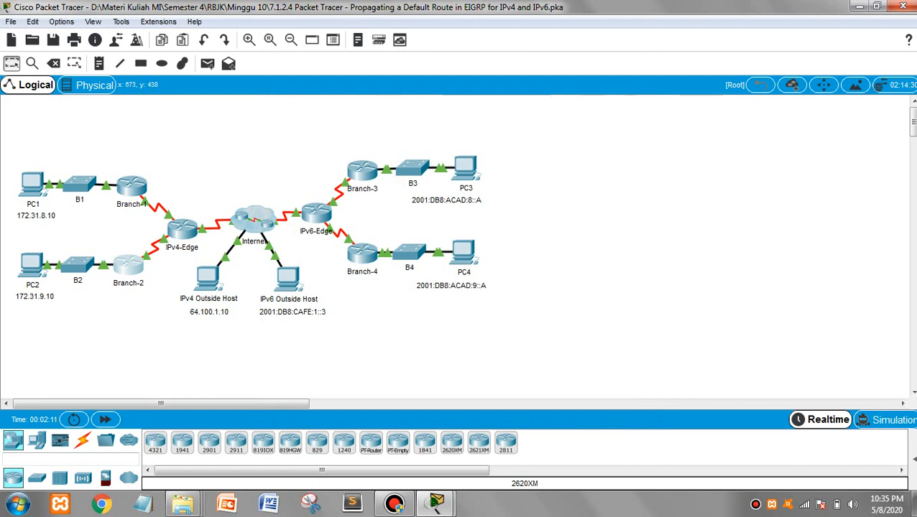
# Step: Following Step 2 of the activity instructions, configure a directly connected IPv4 default route on IPv4-Edge: ip route 0.0.0.0 0.0.0.0 s0/1/0
pyautogui.click(436, 503)
pyautogui.click(508, 434)
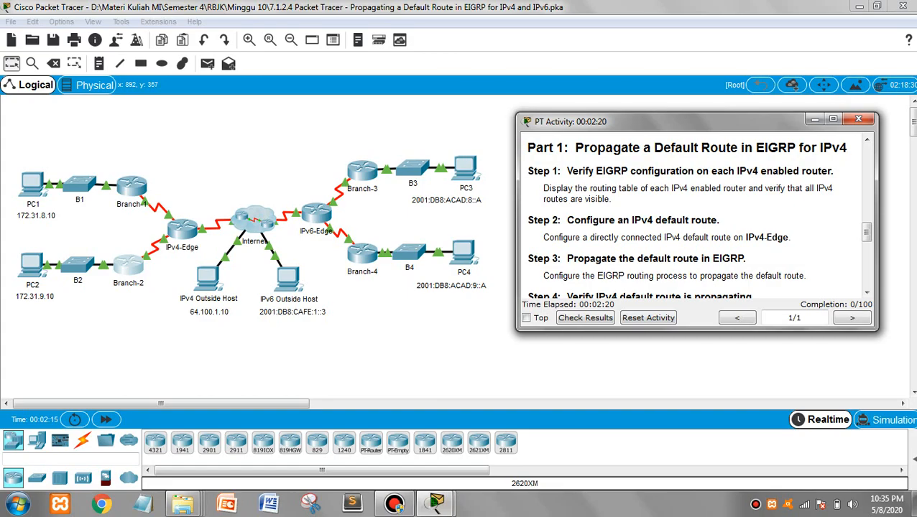
pyautogui.scroll(-1, 696, 215)
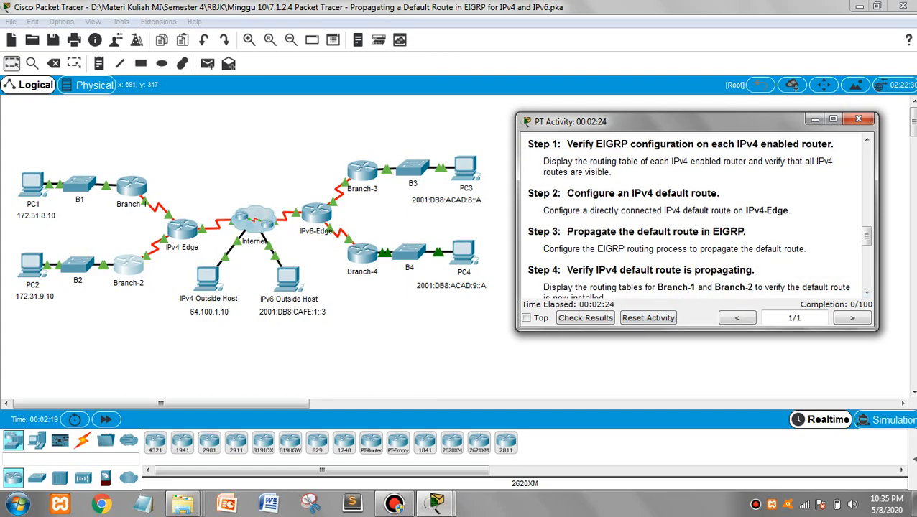
pyautogui.click(598, 336)
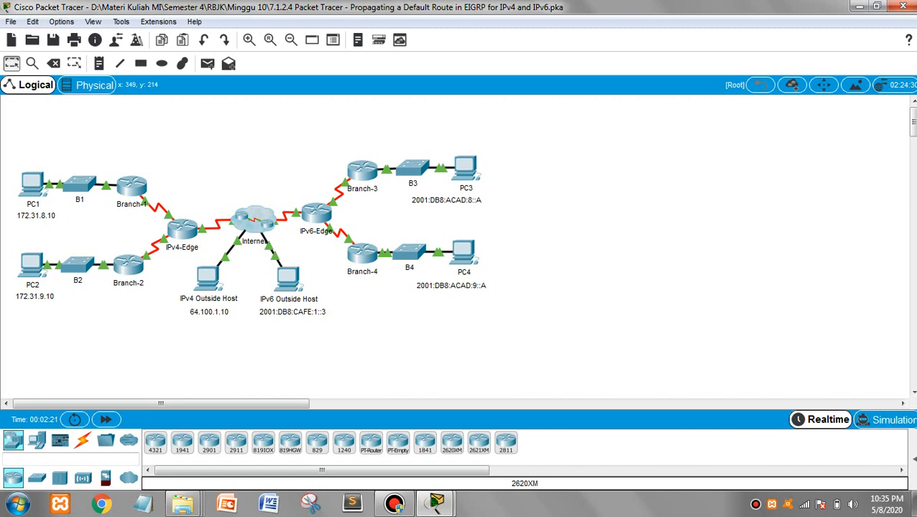
pyautogui.click(182, 230)
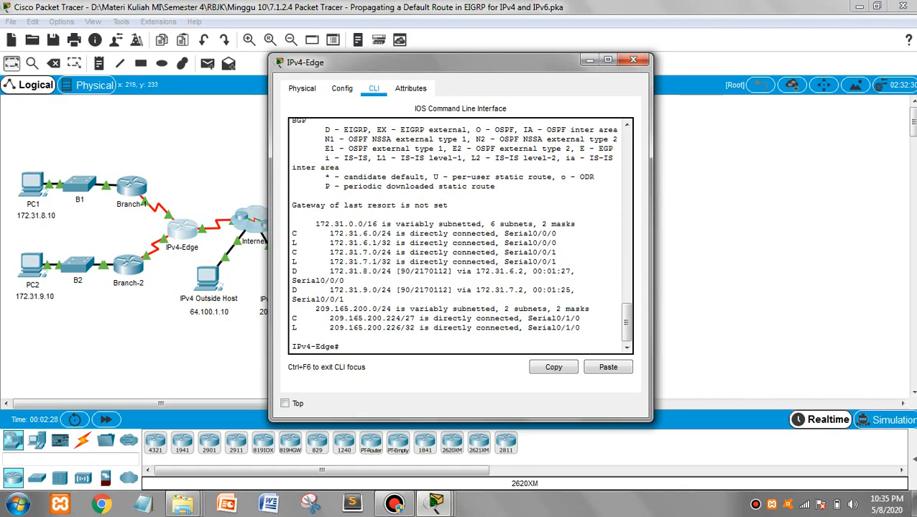
pyautogui.write('conf t')
pyautogui.press('Return')
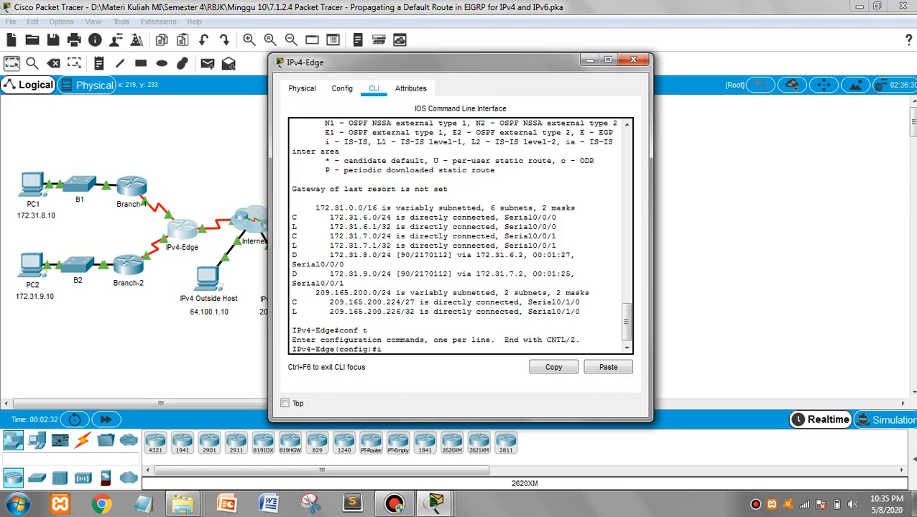
pyautogui.write('ip route 0.0.0.0 0.0.0.0 s0/')
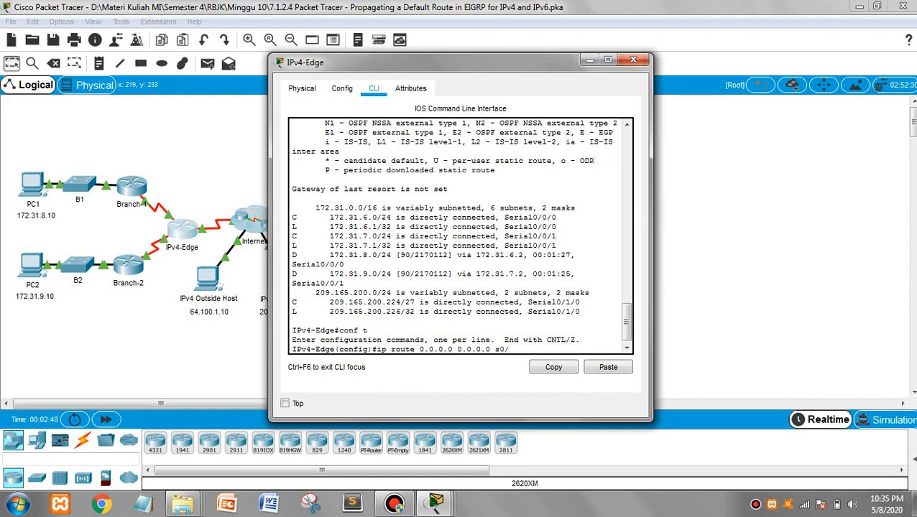
pyautogui.write('1/0')
pyautogui.press('Return')
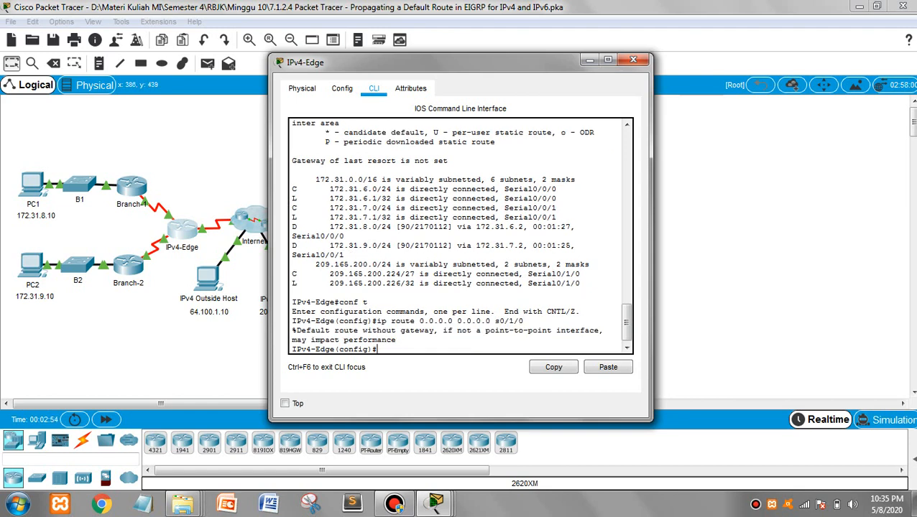
# Step: Following Step 3 of the activity instructions, configure router eigrp 1 on IPv4-Edge with redistribute static, and close the router
pyautogui.click(436, 503)
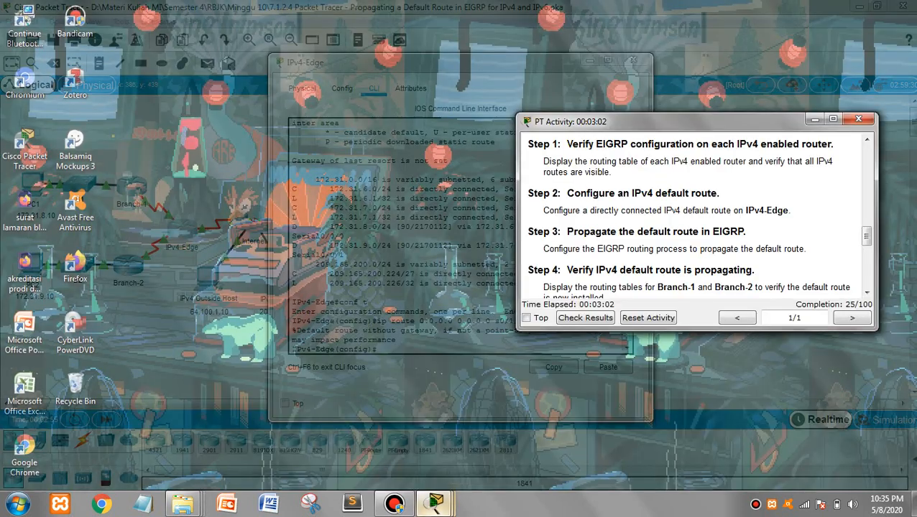
pyautogui.click(435, 432)
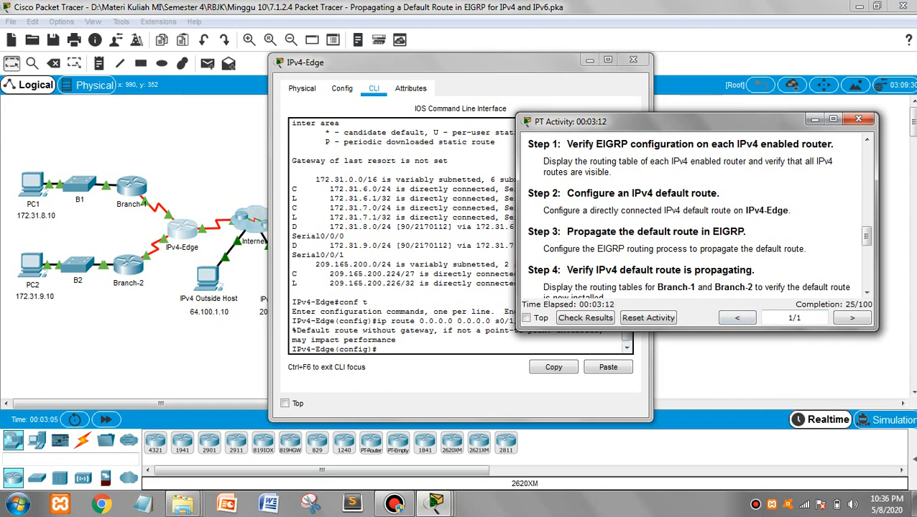
pyautogui.click(425, 316)
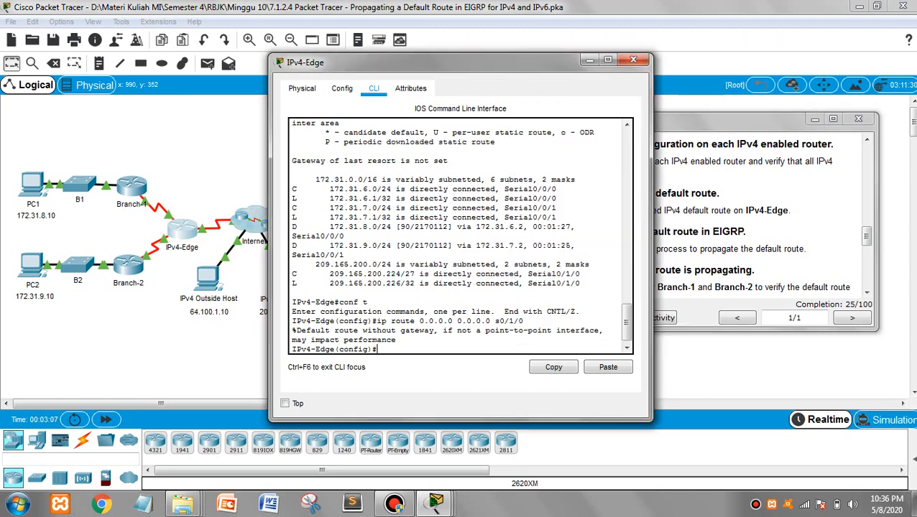
pyautogui.write('router eigr')
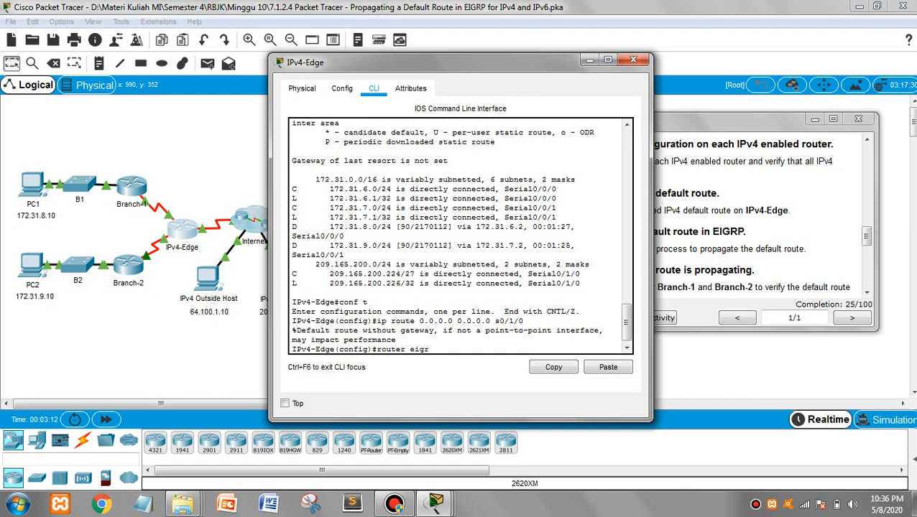
pyautogui.write('p 1')
pyautogui.press('Return')
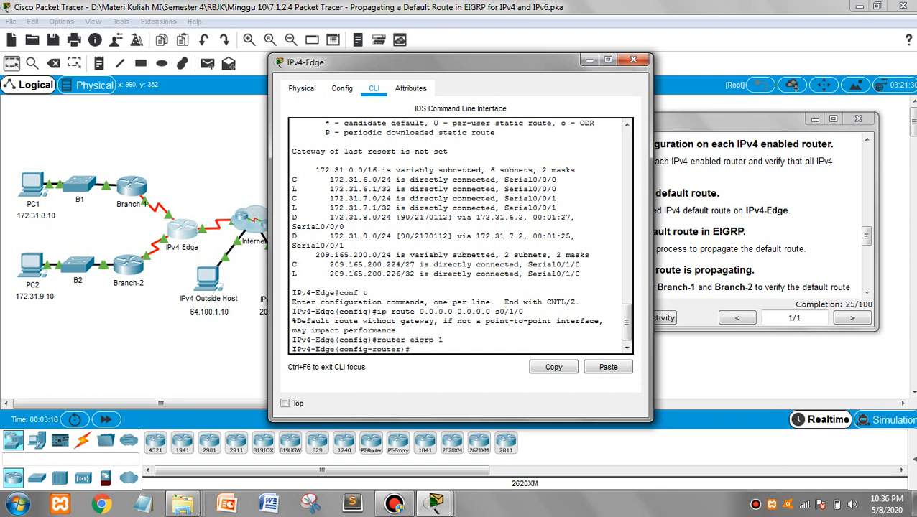
pyautogui.write('red')
pyautogui.press('Tab')
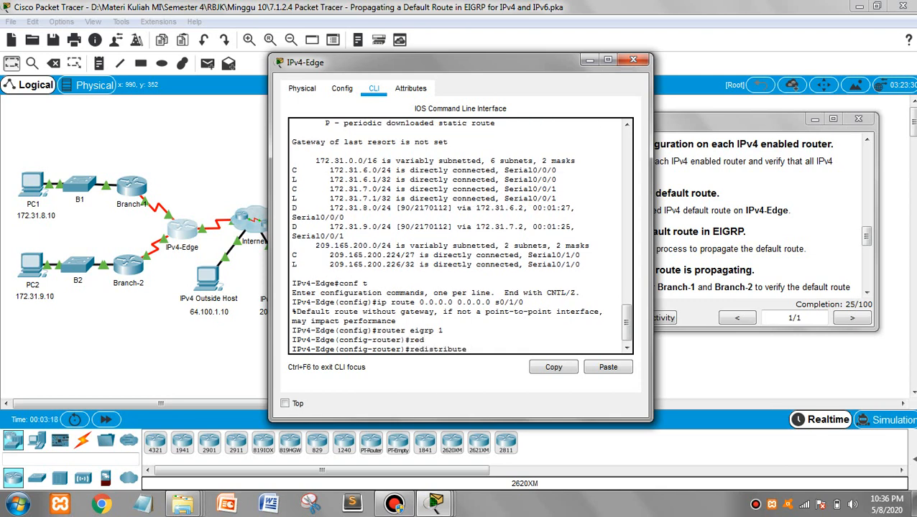
pyautogui.write('st')
pyautogui.press('Tab')
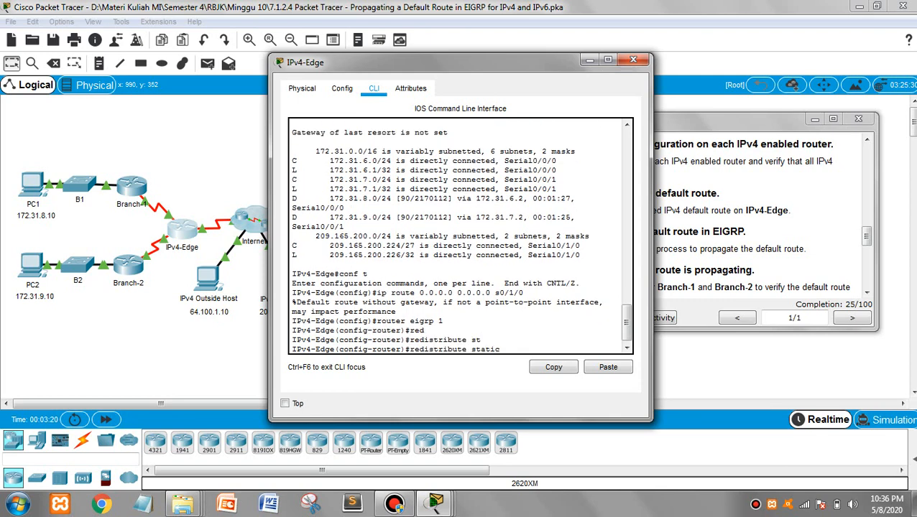
pyautogui.press('Return')
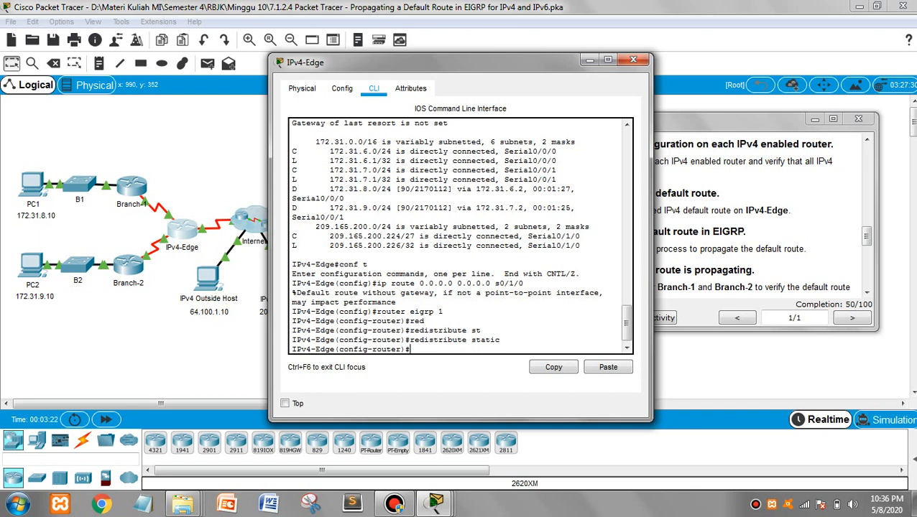
pyautogui.click(633, 59)
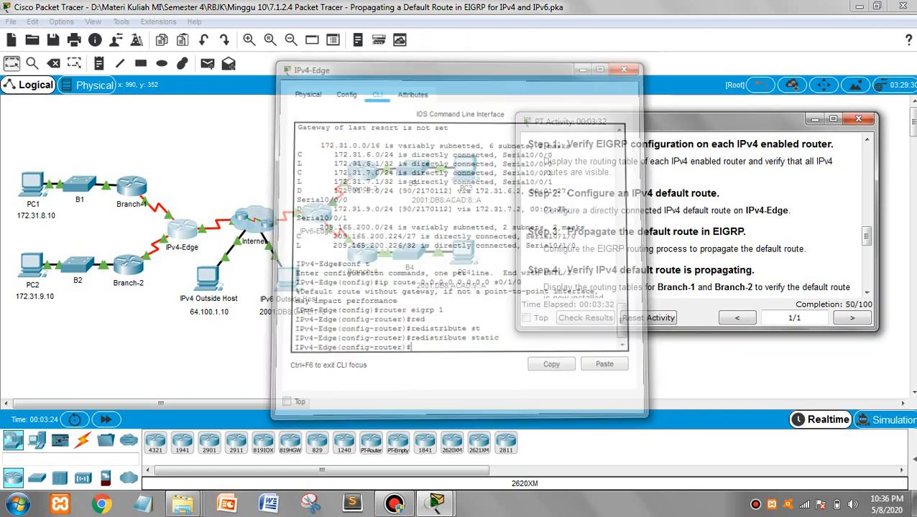
# Step: Following Step 4 of the instructions, display Branch-1's routing table with show ip route, highlight its 0.0.0.0/0 default route entry, and close the router
pyautogui.scroll(-3, 698, 215)
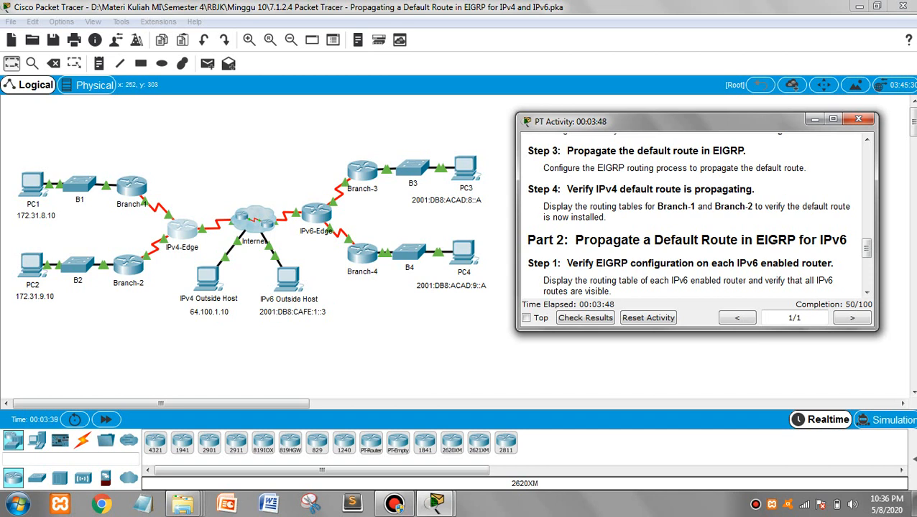
pyautogui.click(132, 187)
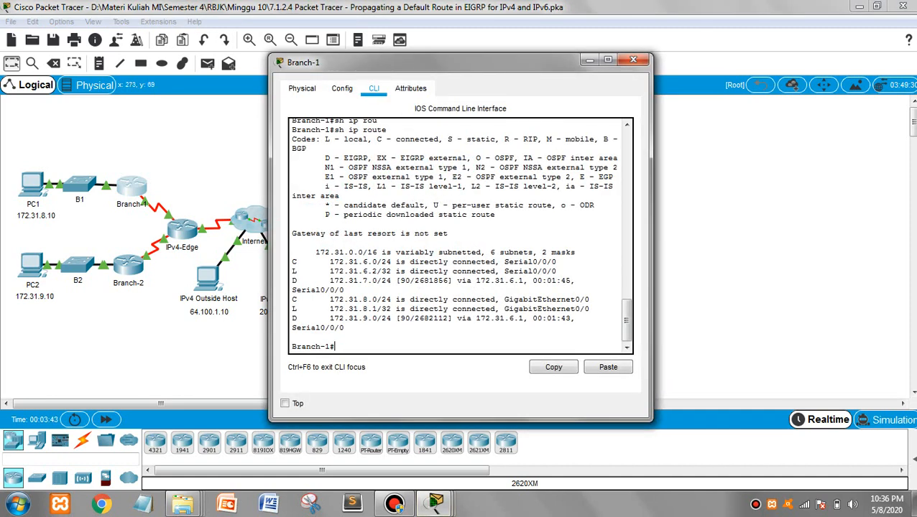
pyautogui.write('sh ip route')
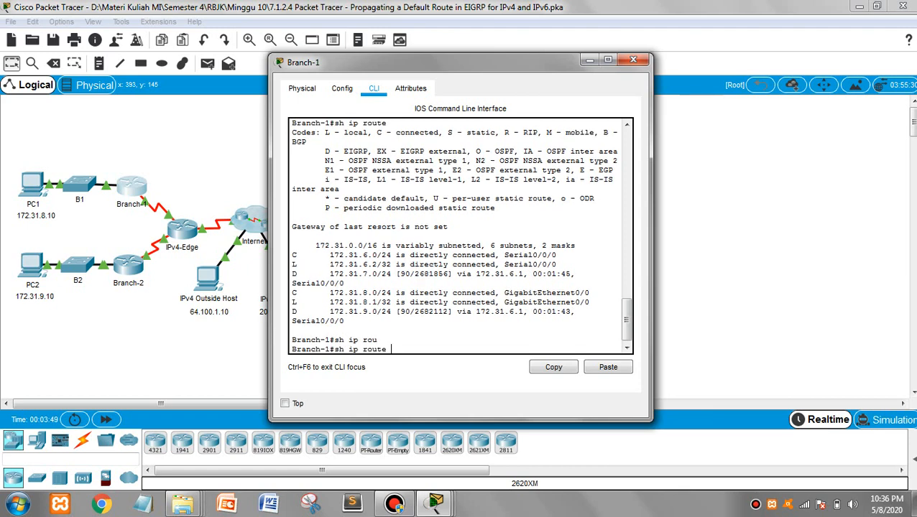
pyautogui.press('Return')
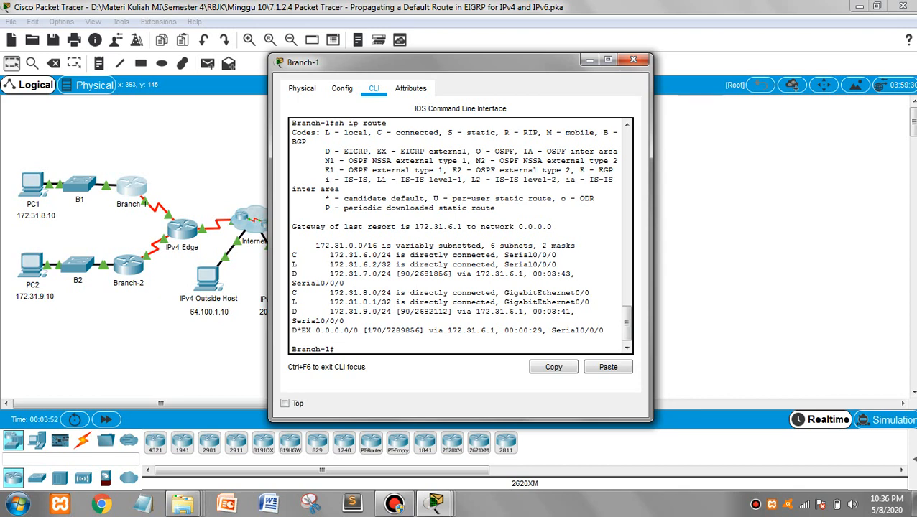
pyautogui.tripleClick(447, 331)
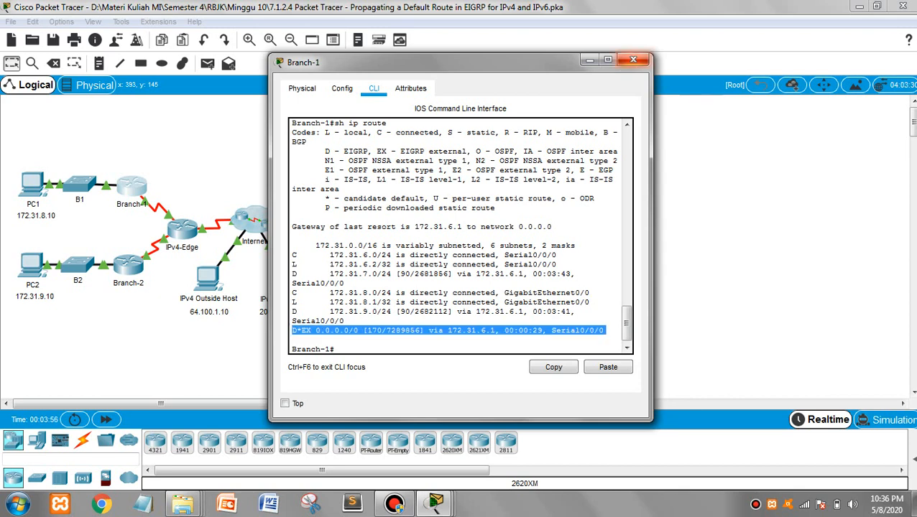
pyautogui.click(633, 60)
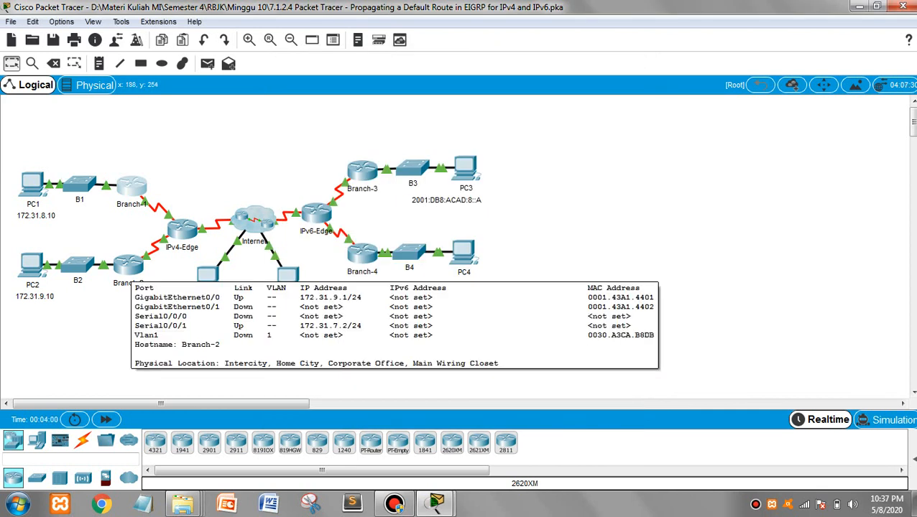
# Step: Display Branch-2's routing table with show ip route, highlight its 0.0.0.0/0 default route entry, and close the router
pyautogui.click(129, 267)
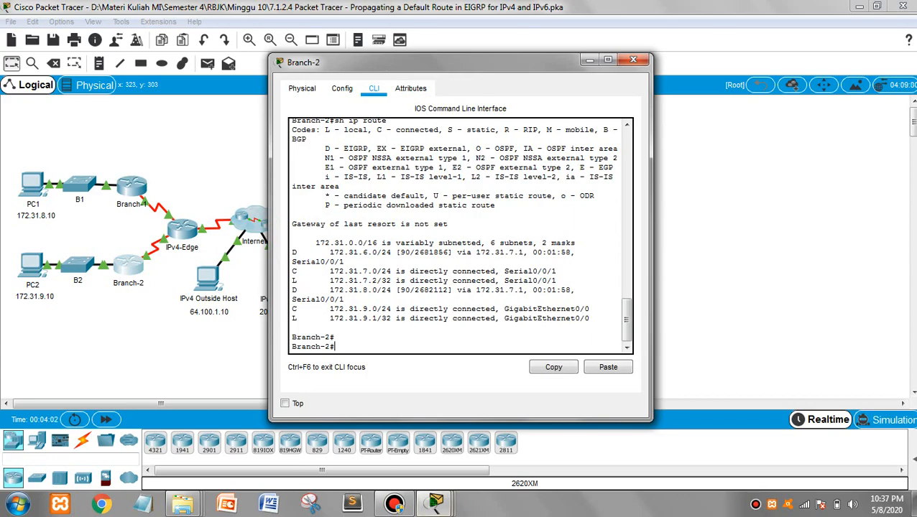
pyautogui.write('sh ip rou')
pyautogui.press('Tab')
pyautogui.write('q')
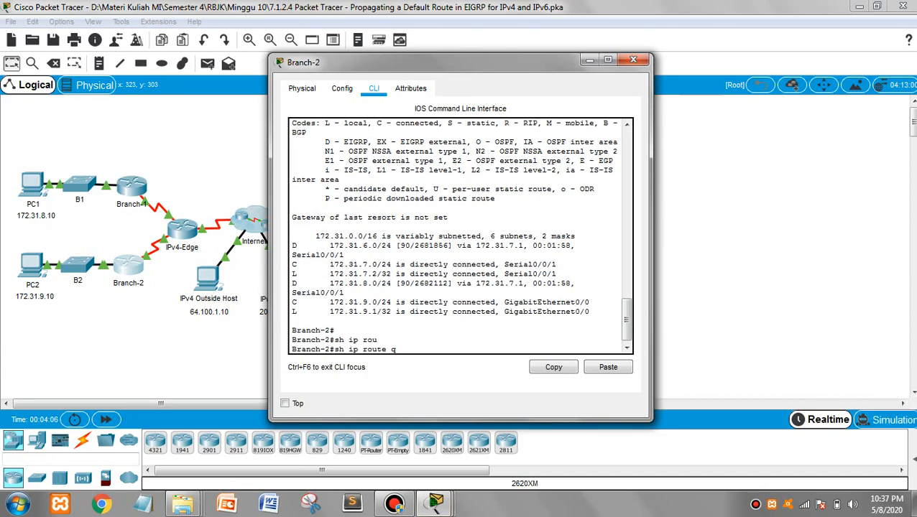
pyautogui.press('Return')
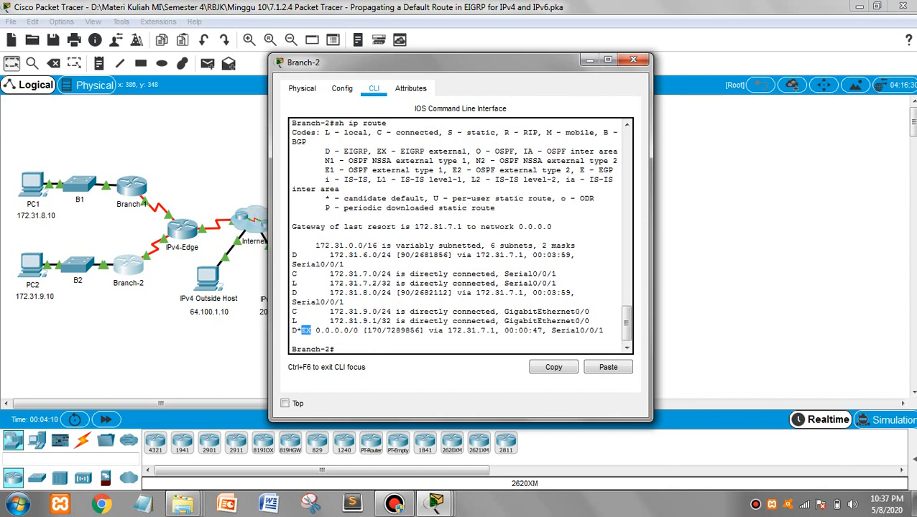
pyautogui.tripleClick(296, 329)
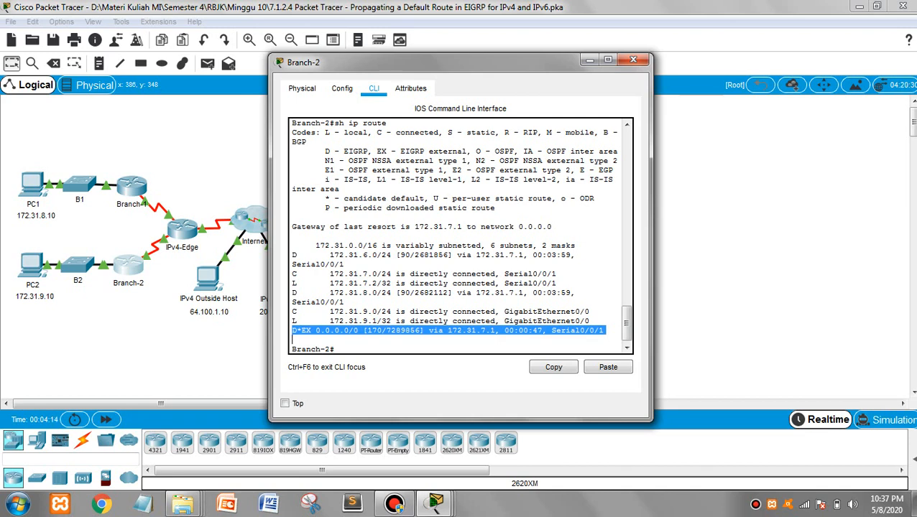
pyautogui.click(633, 59)
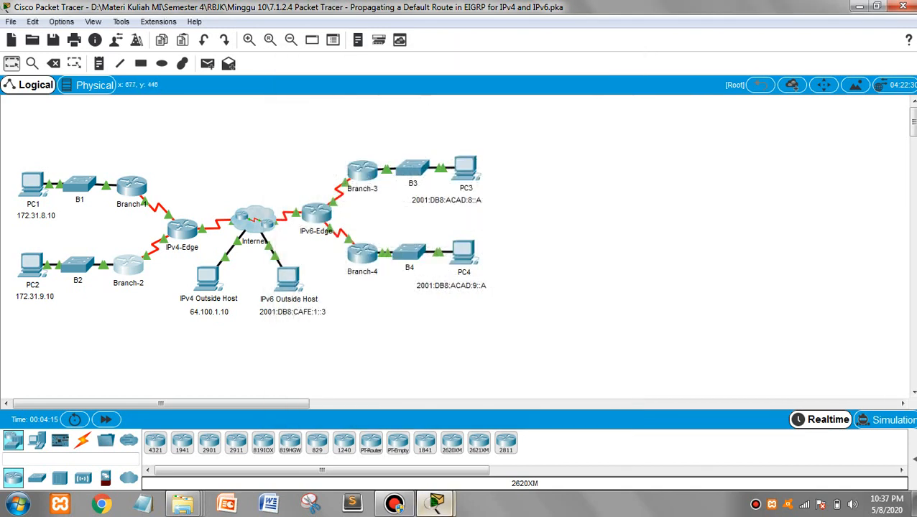
# Step: Following Part 2 Step 1 of the instructions, display IPv6-Edge's IPv6 routing table from privileged mode with show ipv6 route, and close the router
pyautogui.moveTo(437, 503)
pyautogui.click(523, 425)
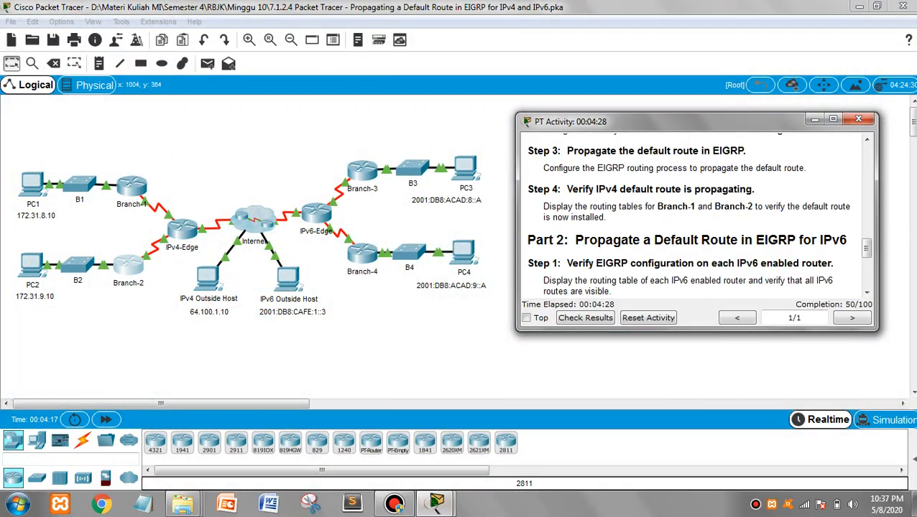
pyautogui.scroll(-5, 867, 287)
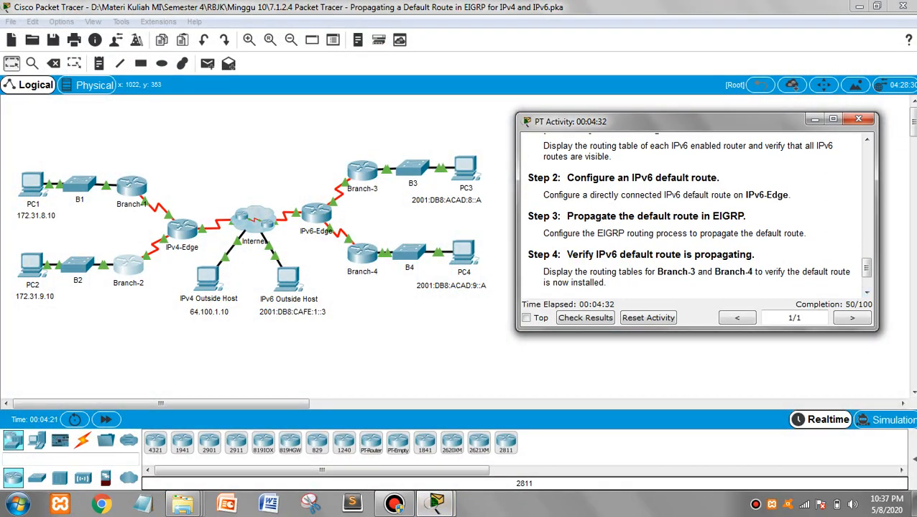
pyautogui.scroll(2, 697, 215)
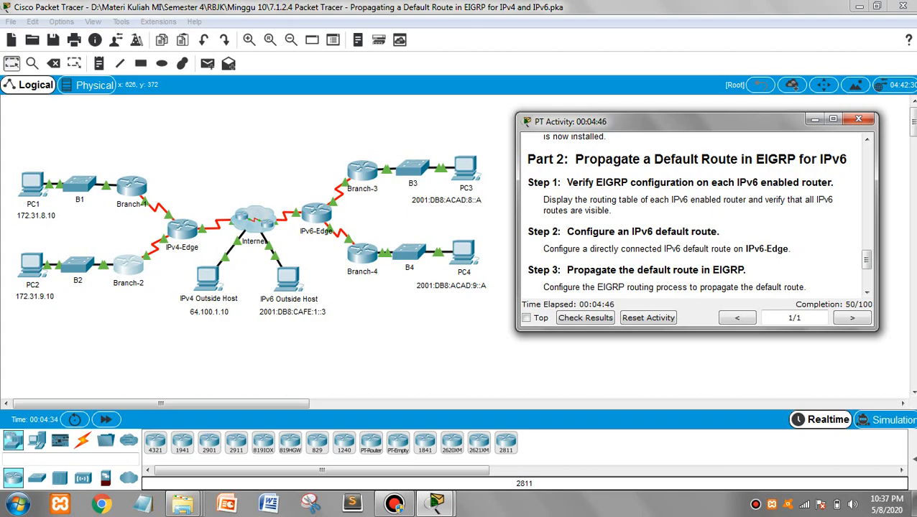
pyautogui.click(334, 217)
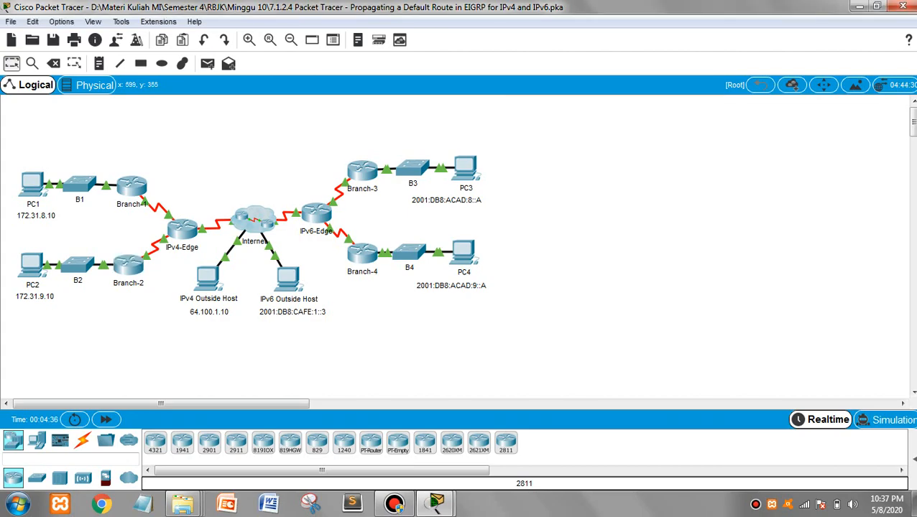
pyautogui.click(316, 213)
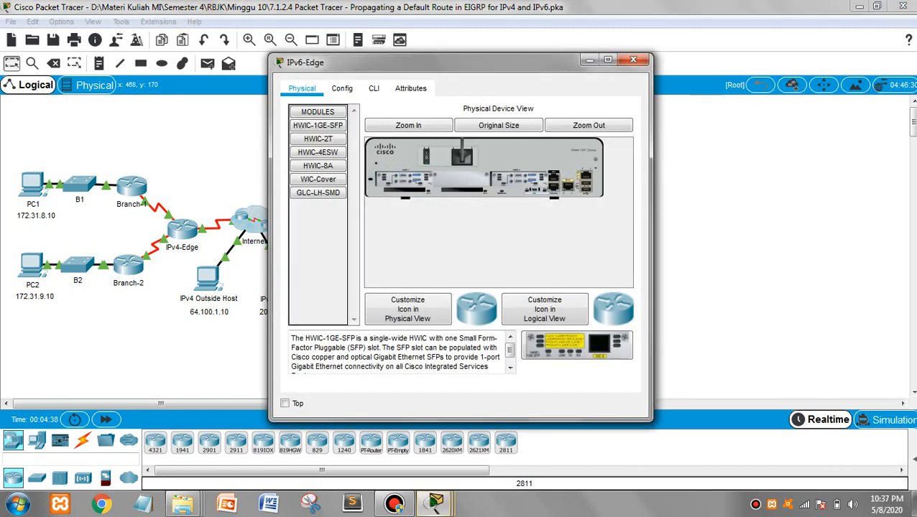
pyautogui.click(374, 88)
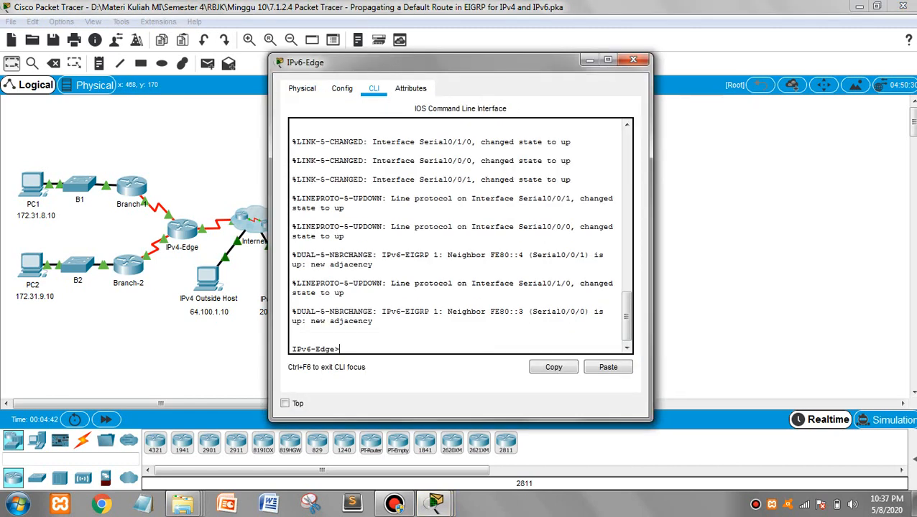
pyautogui.write('en')
pyautogui.press('Return')
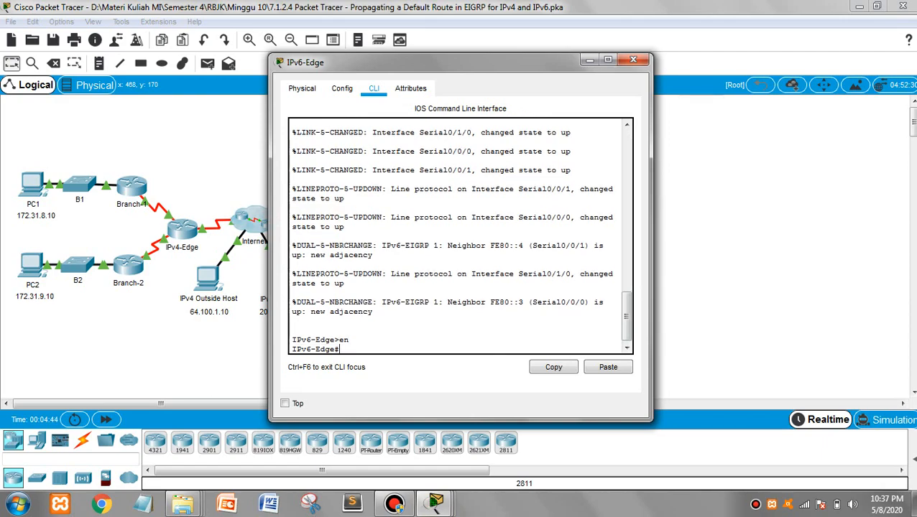
pyautogui.write('sh ip')
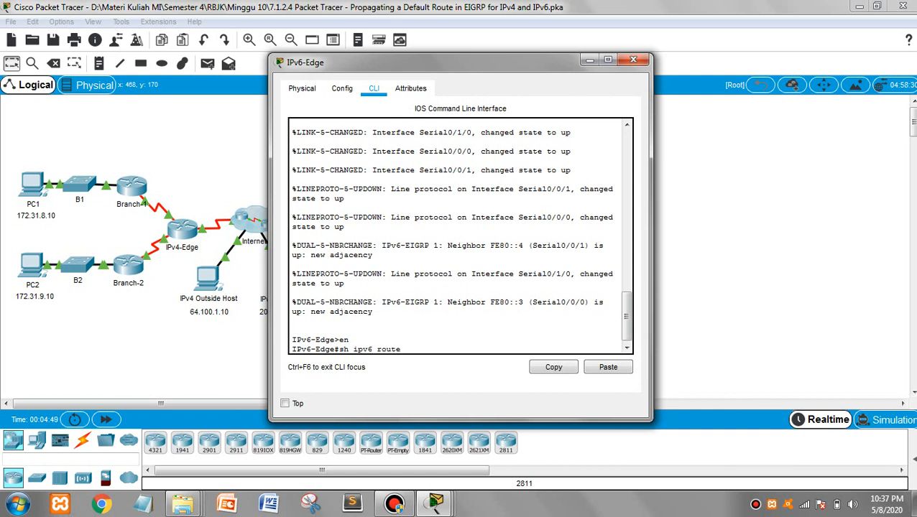
pyautogui.write('v6 route')
pyautogui.press('Return')
pyautogui.press('Return')
pyautogui.press('Return')
pyautogui.press('Return')
pyautogui.press('Return')
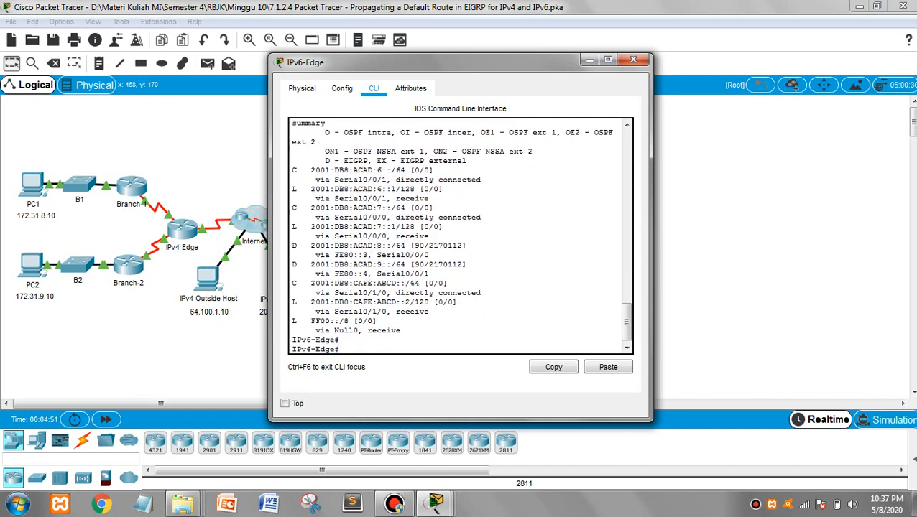
pyautogui.press('Return')
pyautogui.press('Return')
pyautogui.press('Return')
pyautogui.press('Return')
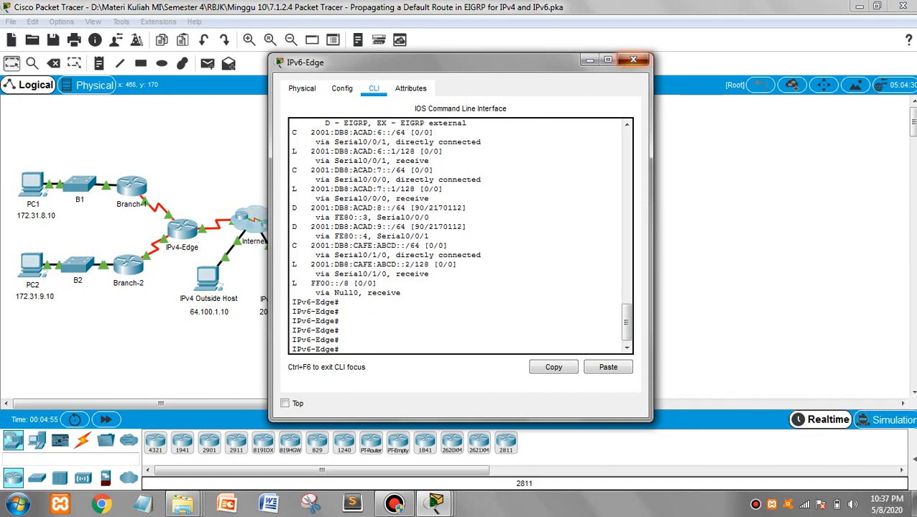
pyautogui.click(633, 59)
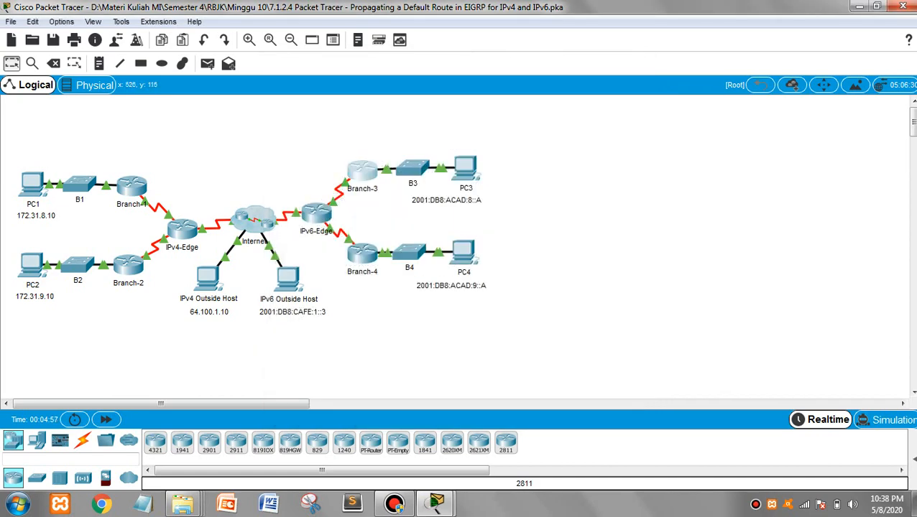
# Step: Display Branch-3's IPv6 routing table from privileged mode with show ipv6 route, and close the router
pyautogui.click(362, 171)
pyautogui.click(374, 88)
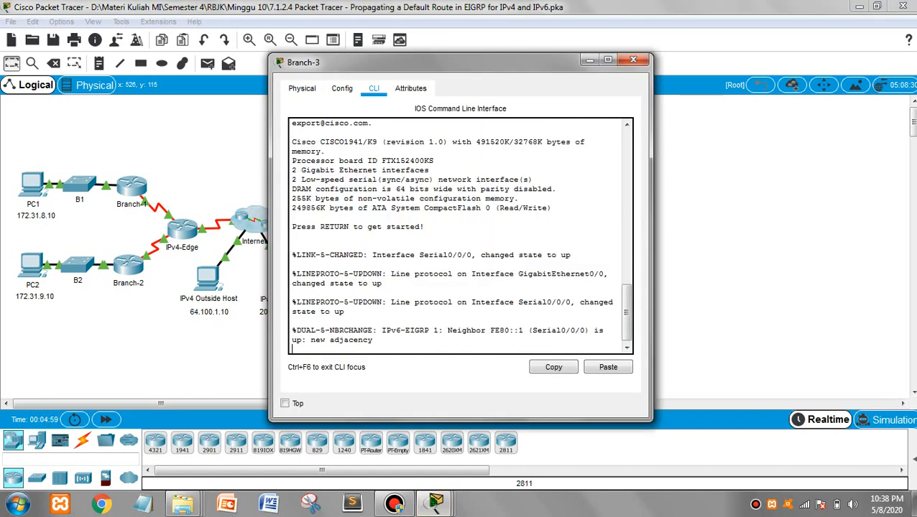
pyautogui.press('Return')
pyautogui.write('en')
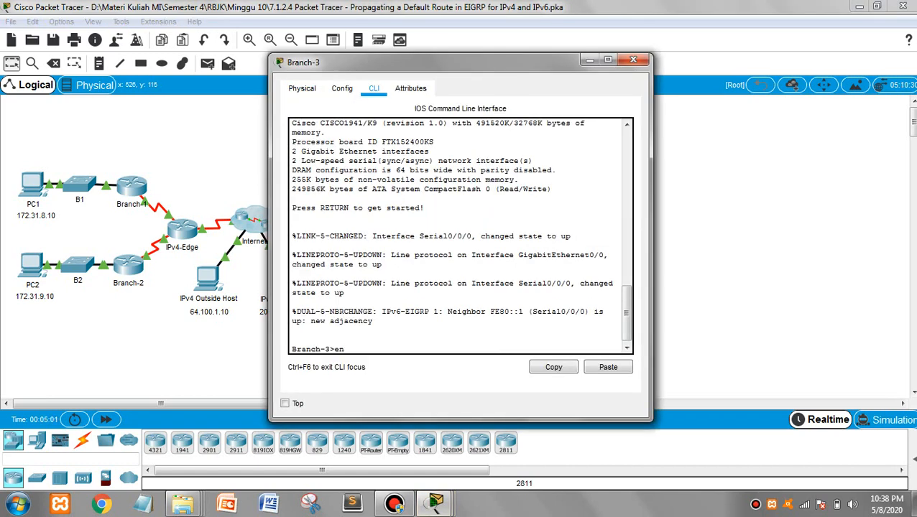
pyautogui.press('Return')
pyautogui.write('sh')
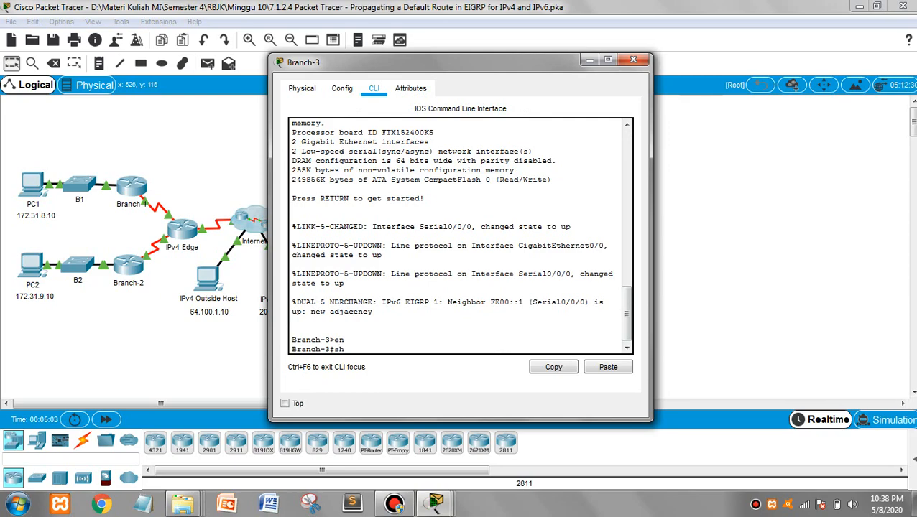
pyautogui.write(' ipv6 ou')
pyautogui.press('Tab')
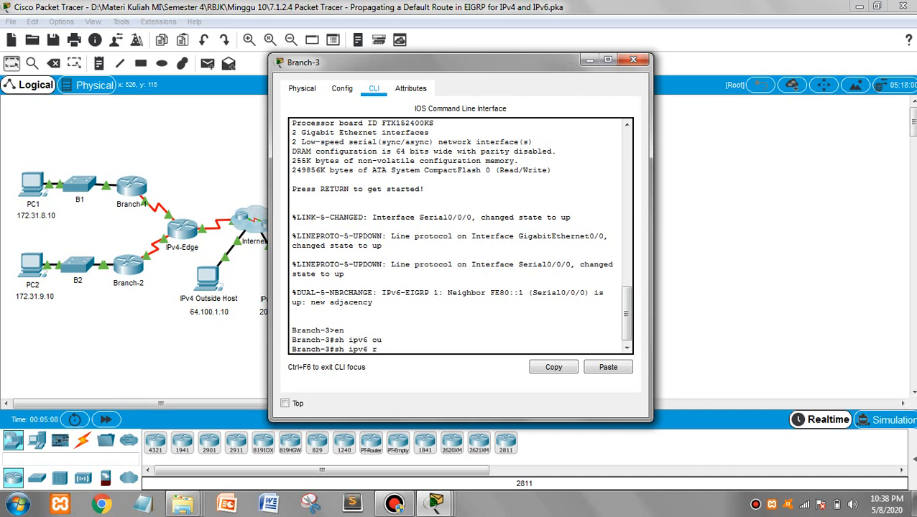
pyautogui.write('rote')
pyautogui.press('BackSpace')
pyautogui.press('BackSpace')
pyautogui.write('ut')
pyautogui.press('Return')
pyautogui.press('space')
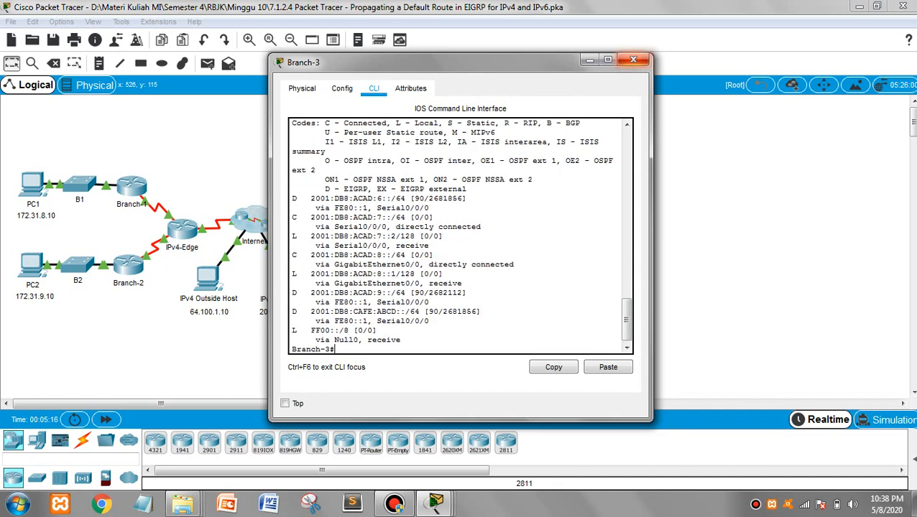
pyautogui.click(633, 60)
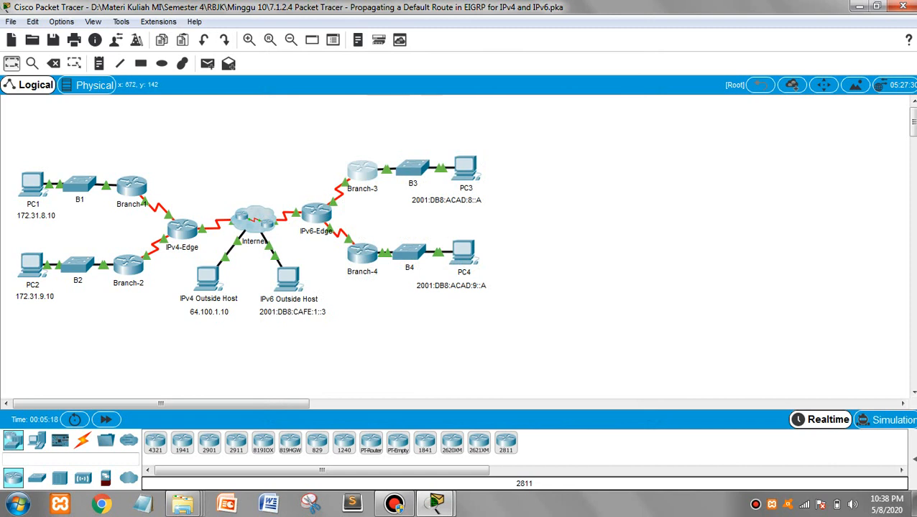
# Step: Display Branch-4's IPv6 routing table from privileged mode with show ipv6 route, and close the router
pyautogui.click(362, 253)
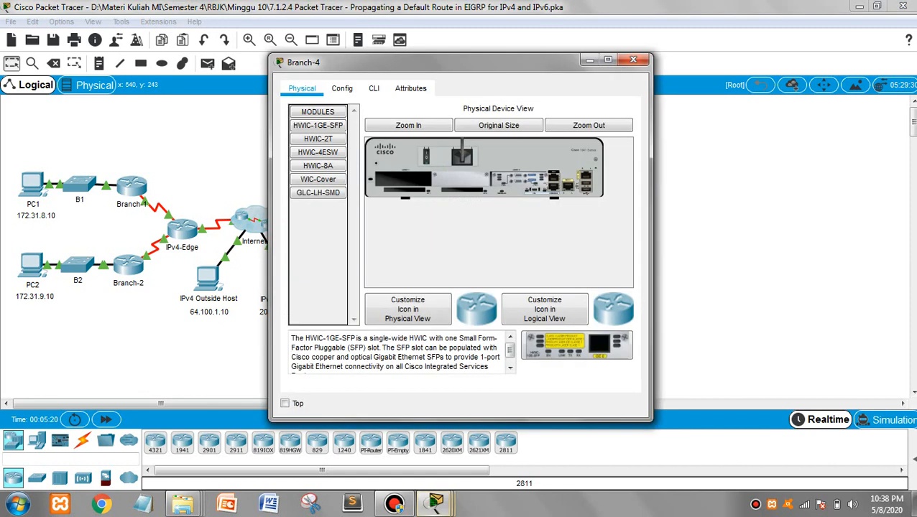
pyautogui.click(374, 88)
pyautogui.press('Return')
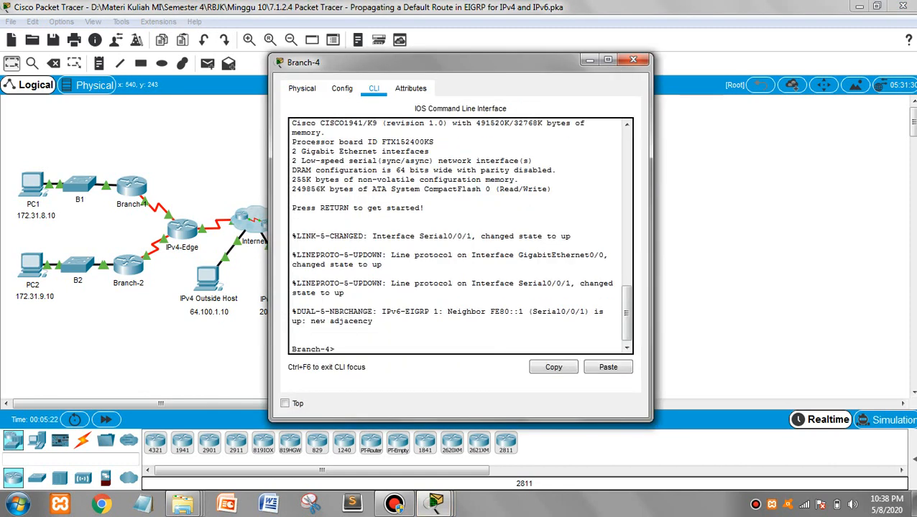
pyautogui.write('en')
pyautogui.press('Return')
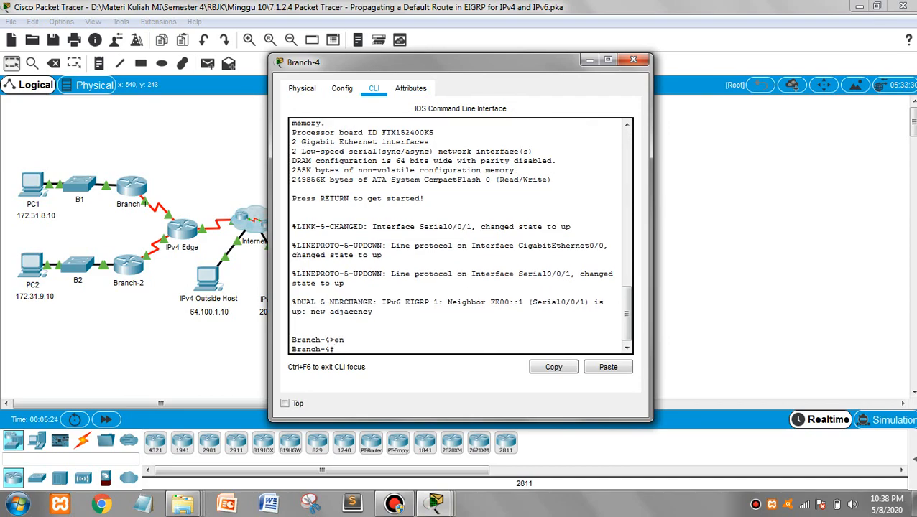
pyautogui.write('d')
pyautogui.press('BackSpace')
pyautogui.press('BackSpace')
pyautogui.write('sh ')
pyautogui.write('u')
pyautogui.press('BackSpace')
pyautogui.write('ipv6 route')
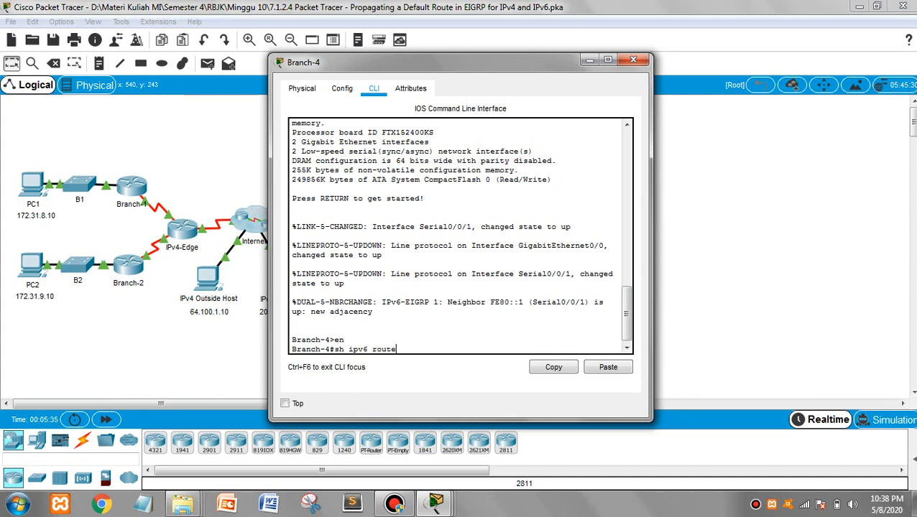
pyautogui.press('Return')
pyautogui.press('Return')
pyautogui.press('Return')
pyautogui.press('Return')
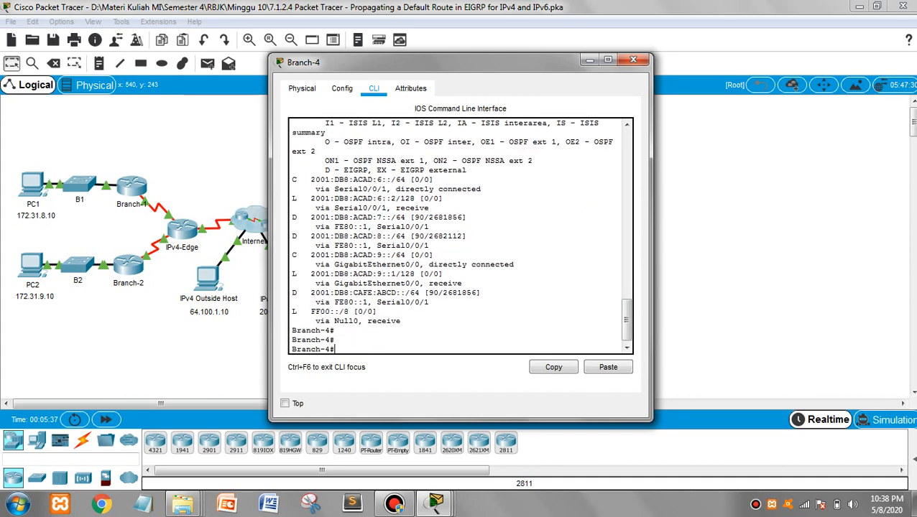
pyautogui.click(633, 59)
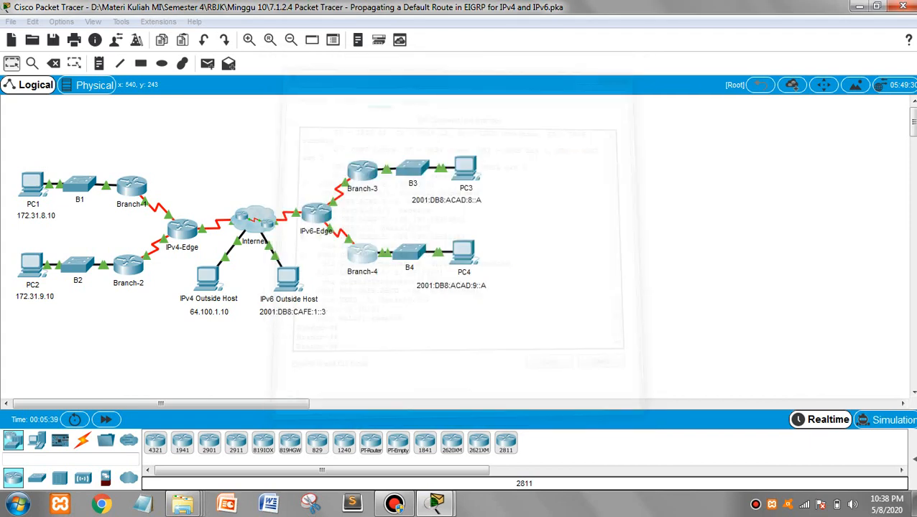
# Step: Following Part 2 Step 2 of the instructions, configure the directly connected default route ipv6 route ::/0 s0/1/0 on IPv6-Edge, and close the router
pyautogui.click(436, 503)
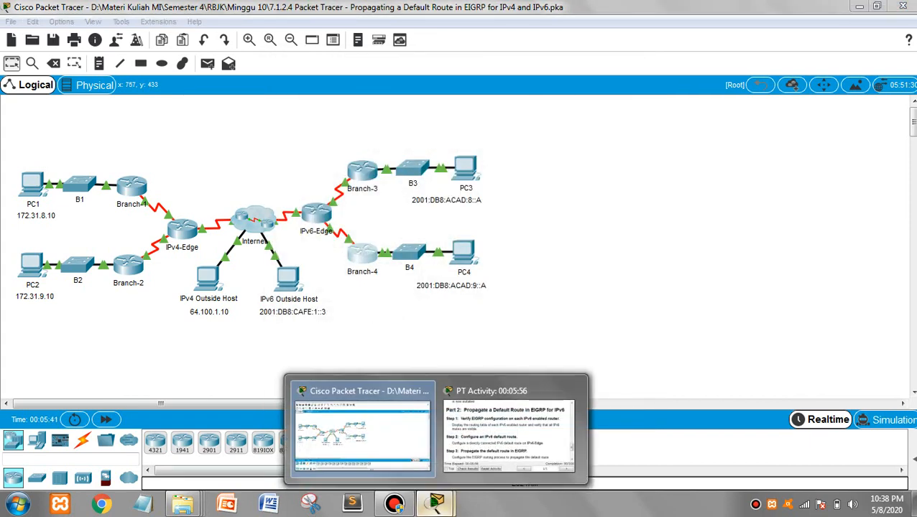
pyautogui.click(509, 429)
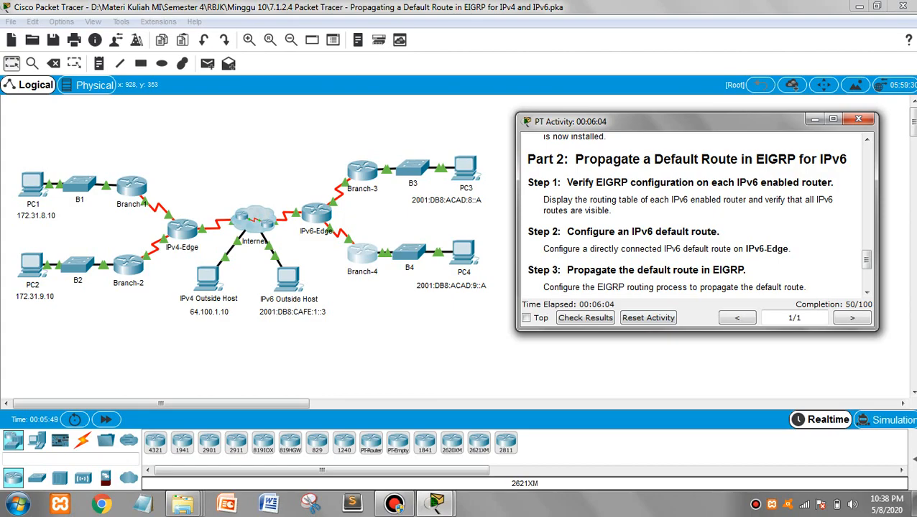
pyautogui.tripleClick(776, 249)
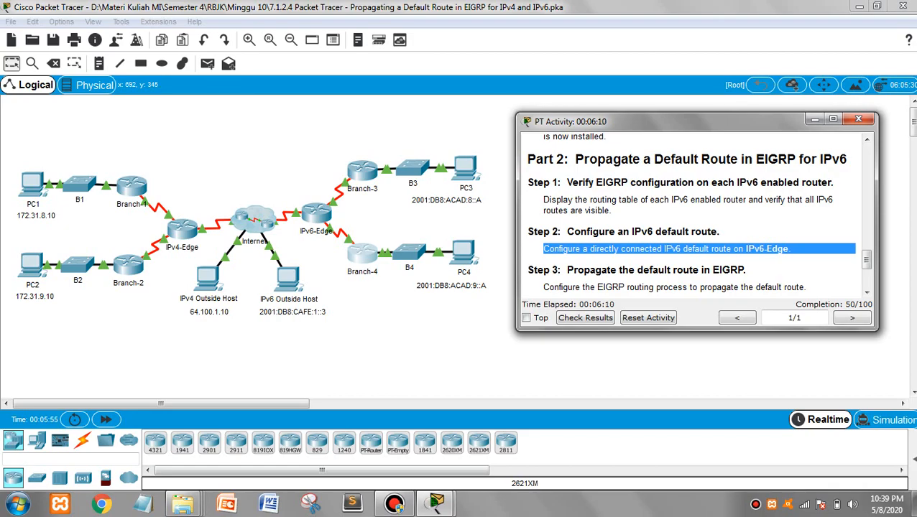
pyautogui.click(464, 328)
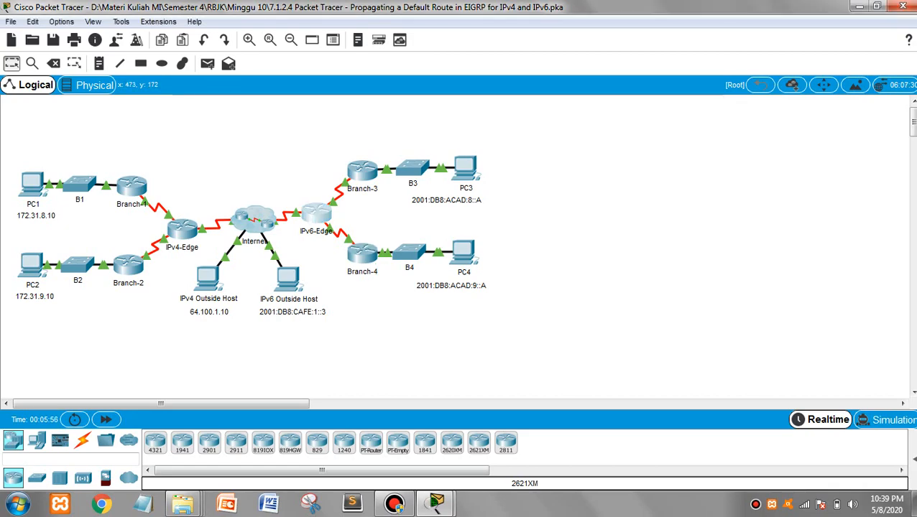
pyautogui.click(317, 214)
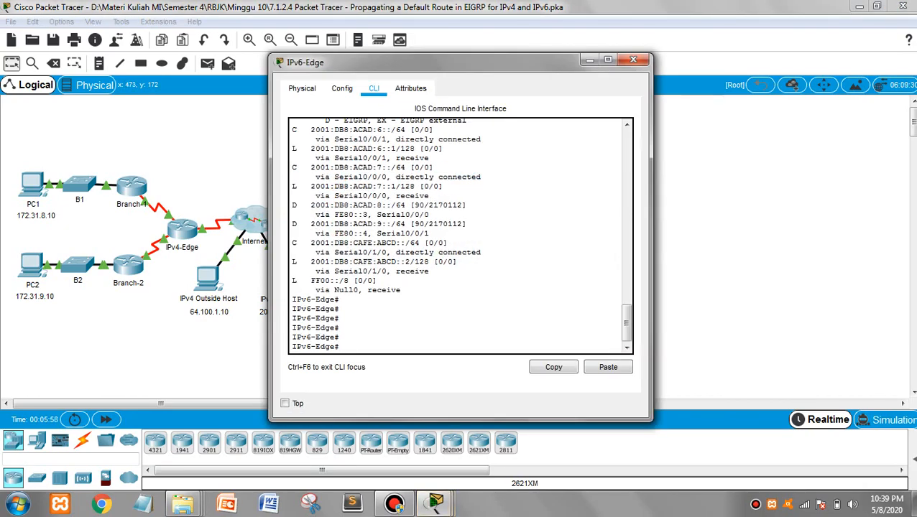
pyautogui.write('conf t')
pyautogui.press('Return')
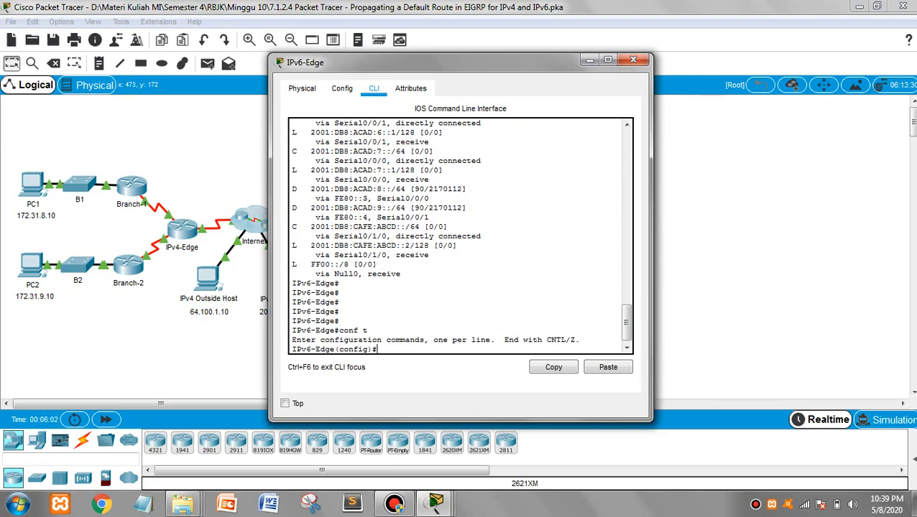
pyautogui.write('ip')
pyautogui.write('6')
pyautogui.write(' oute')
pyautogui.press('BackSpace')
pyautogui.press('BackSpace')
pyautogui.press('BackSpace')
pyautogui.write('route ::/00')
pyautogui.press('BackSpace')
pyautogui.write('s0/1/')
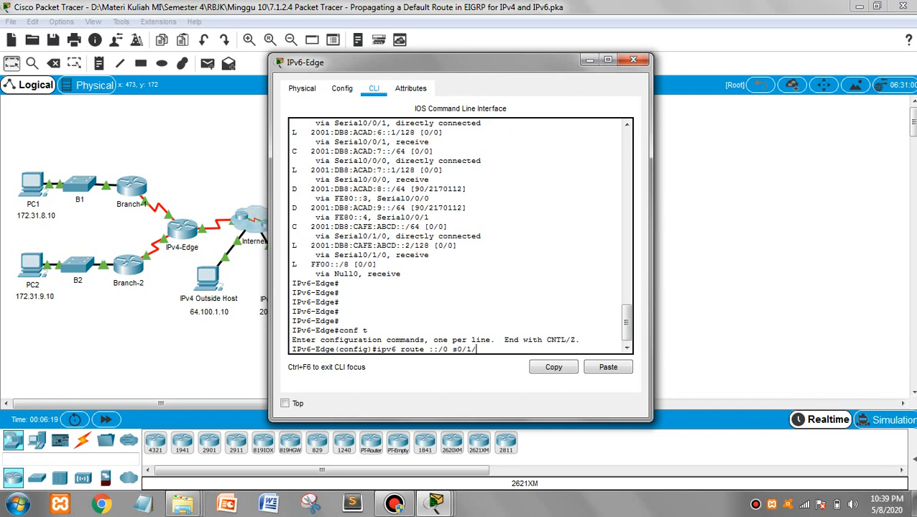
pyautogui.write('0')
pyautogui.press('Return')
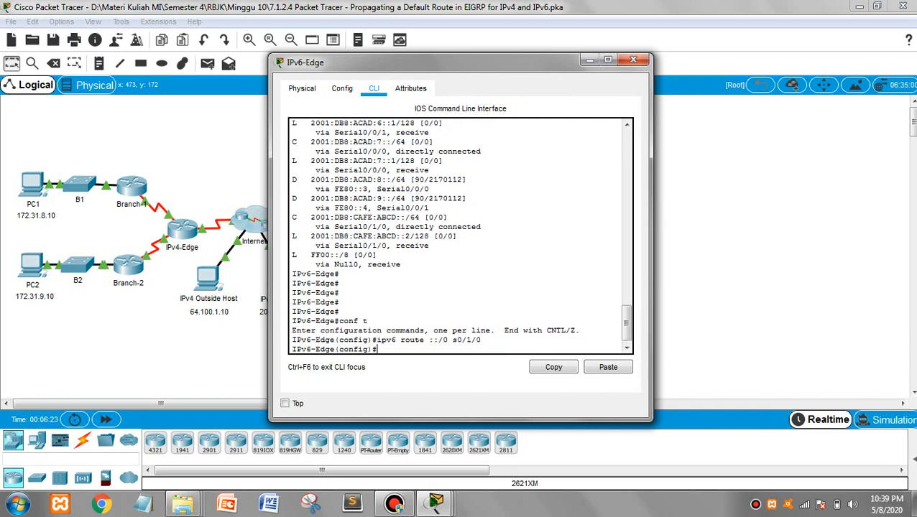
pyautogui.click(633, 60)
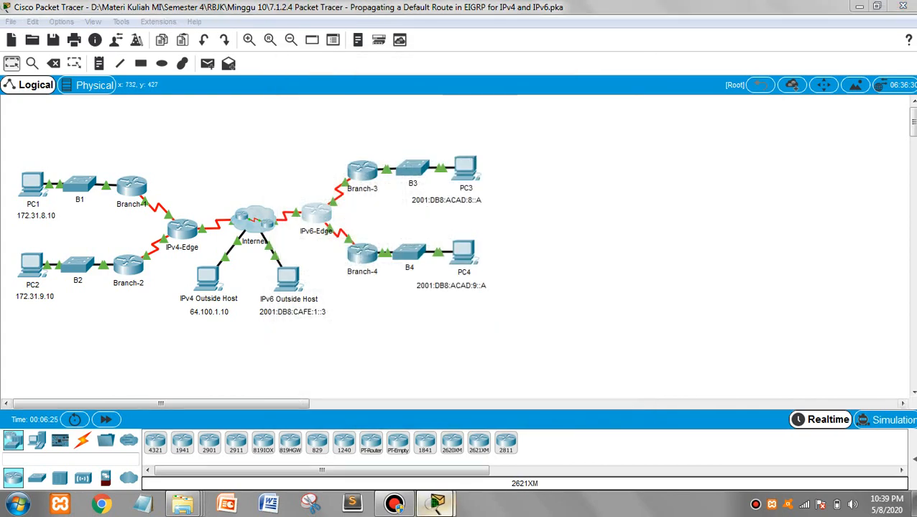
# Step: Following Part 2 Step 3 of the instructions, configure ipv6 router eigrp 1 on IPv6-Edge with redistribute static, and close the router
pyautogui.moveTo(437, 502)
pyautogui.click(512, 428)
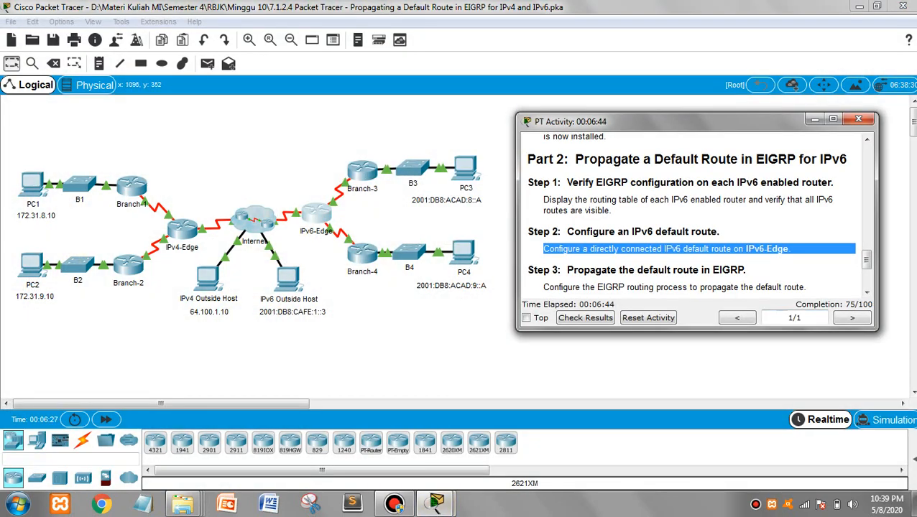
pyautogui.scroll(-3, 697, 215)
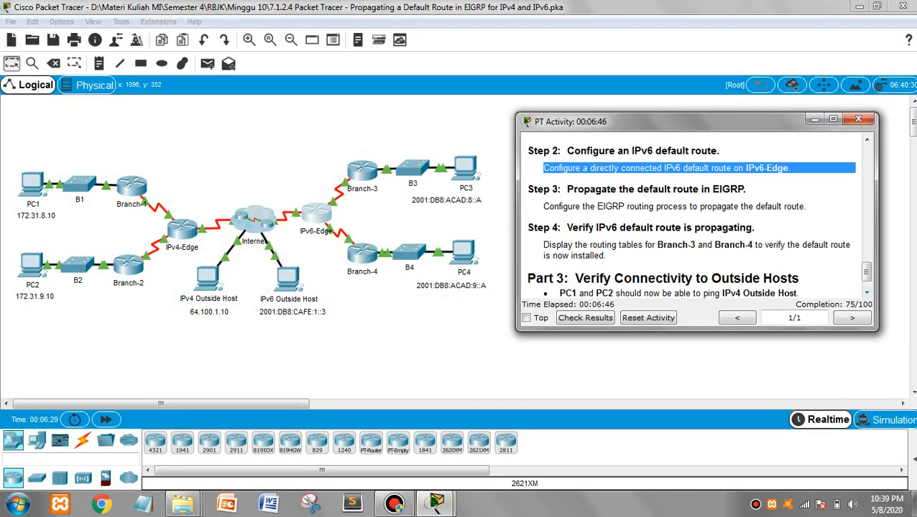
pyautogui.tripleClick(674, 206)
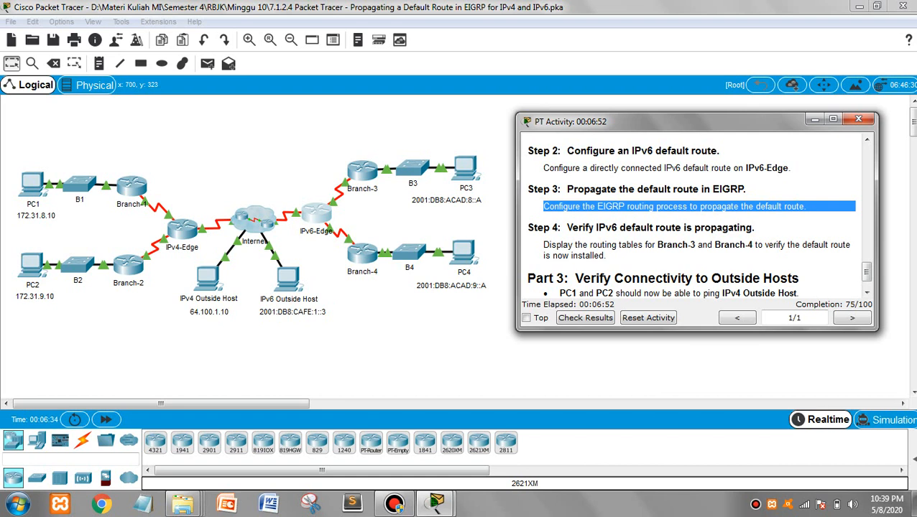
pyautogui.click(814, 120)
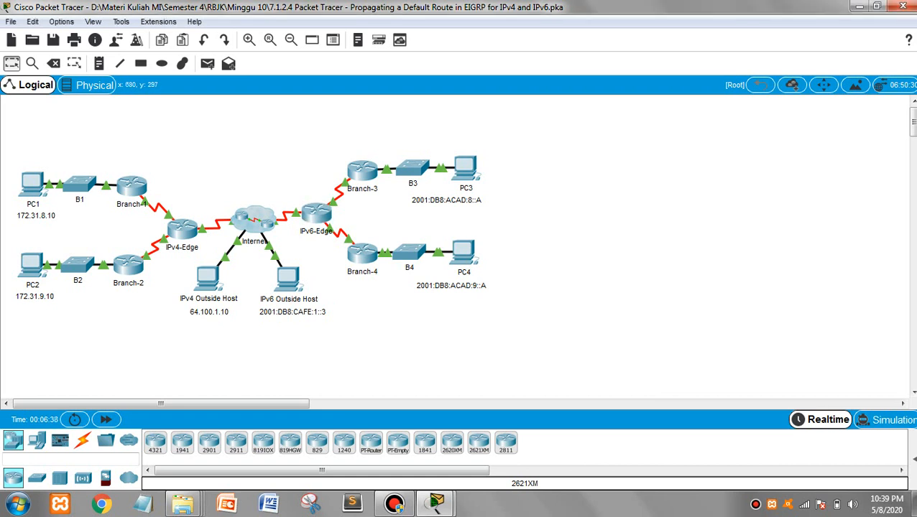
pyautogui.click(316, 213)
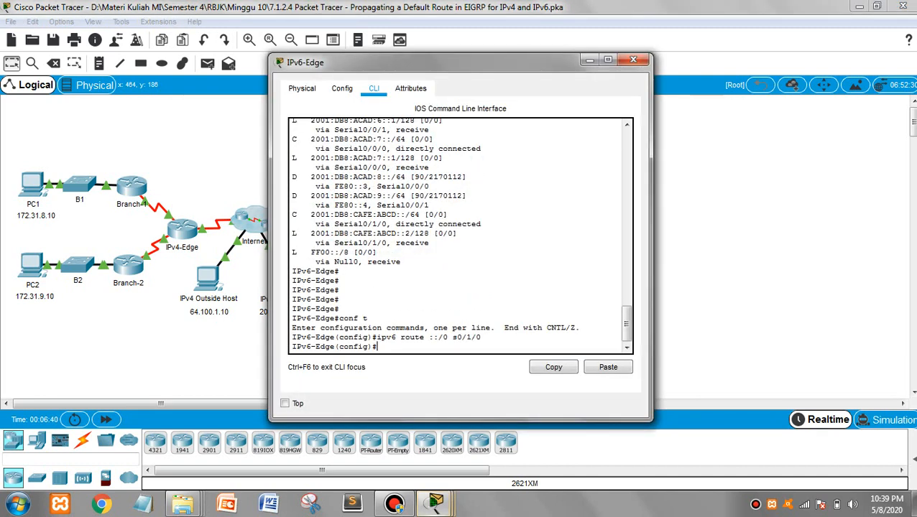
pyautogui.write('ipv6 router eigrp')
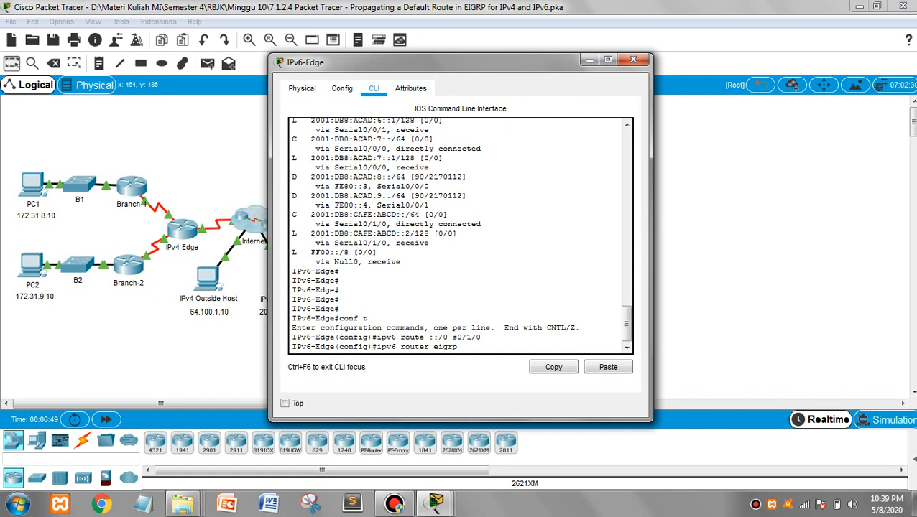
pyautogui.write(' 1')
pyautogui.press('Return')
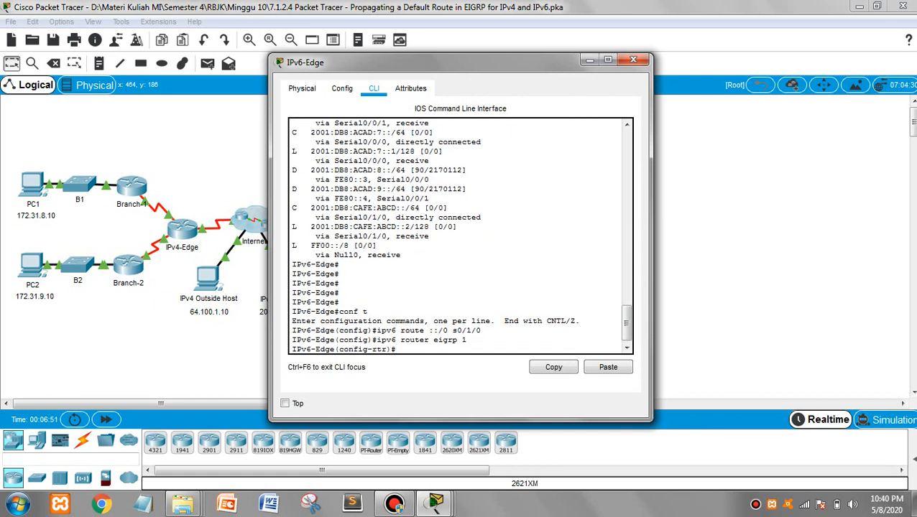
pyautogui.write('red')
pyautogui.press('Tab')
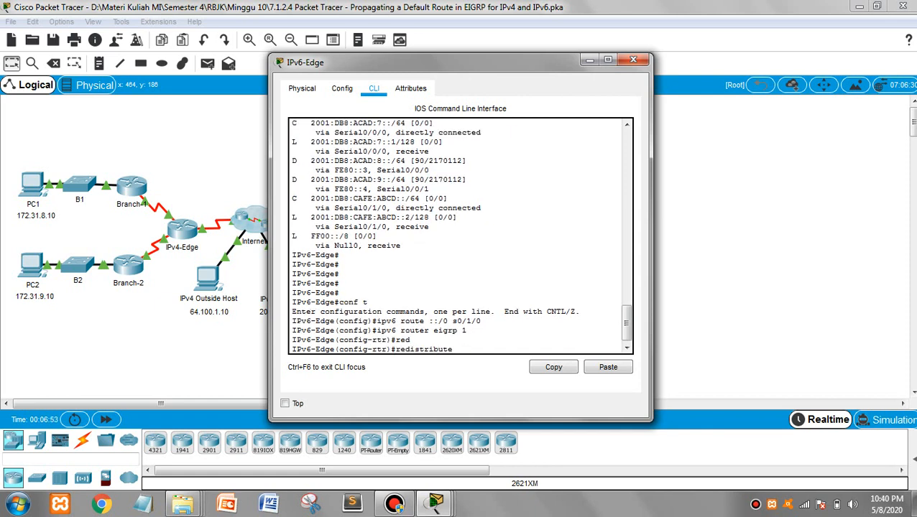
pyautogui.write('st')
pyautogui.press('Tab')
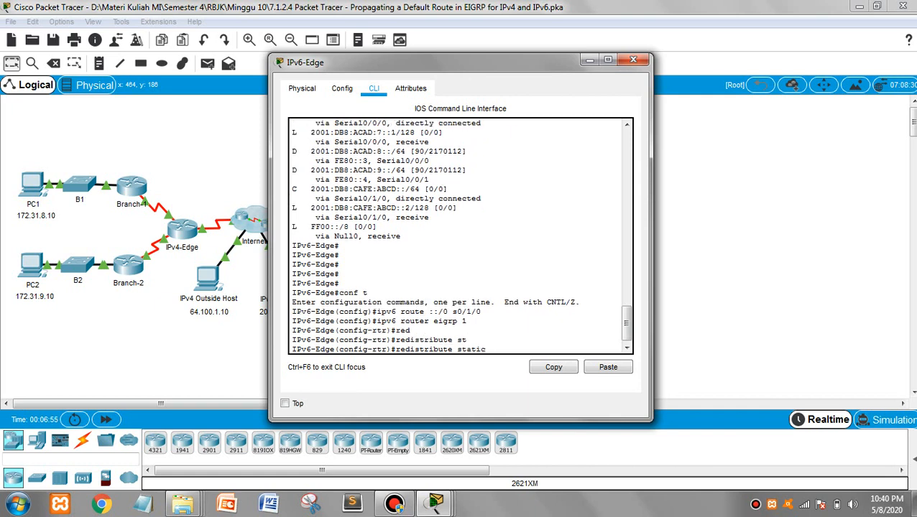
pyautogui.press('Return')
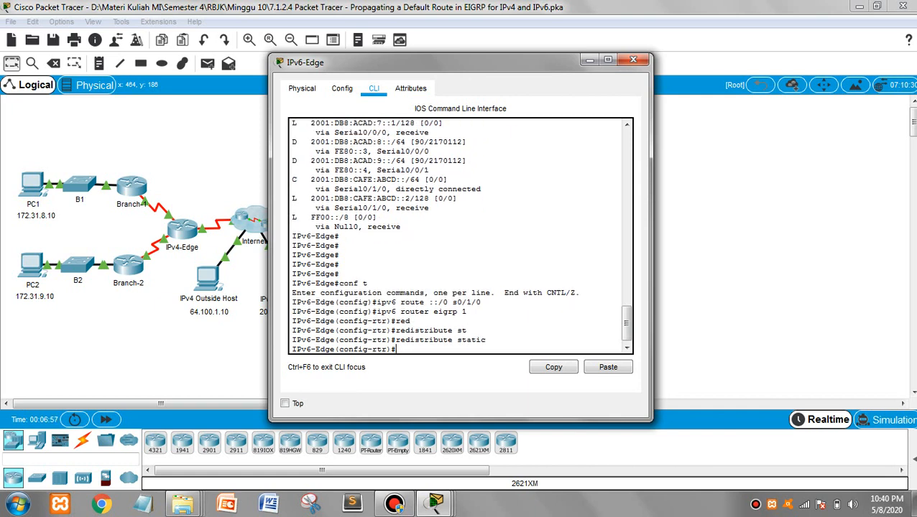
pyautogui.click(633, 59)
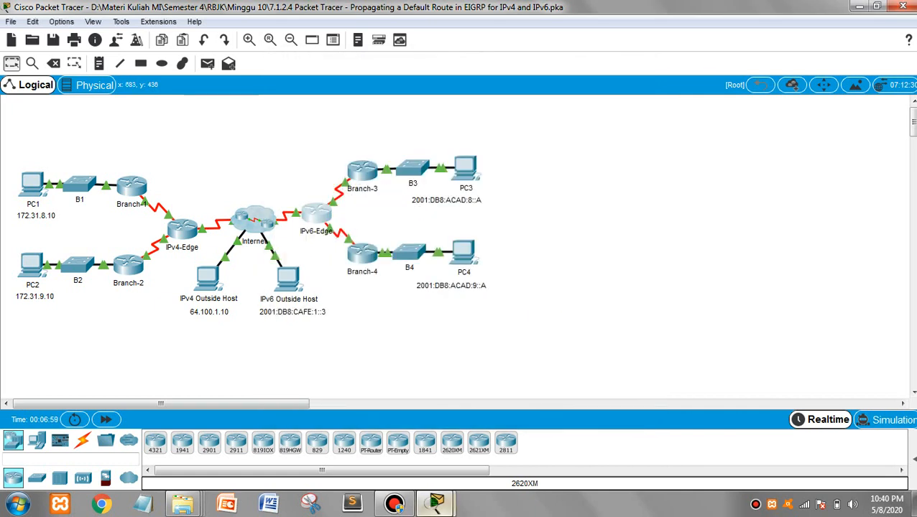
# Step: Following Part 2 Step 4 of the instructions, display Branch-3's IPv6 routing table with sh ipv6 route to verify the default route, and close the router
pyautogui.moveTo(436, 503)
pyautogui.click(503, 451)
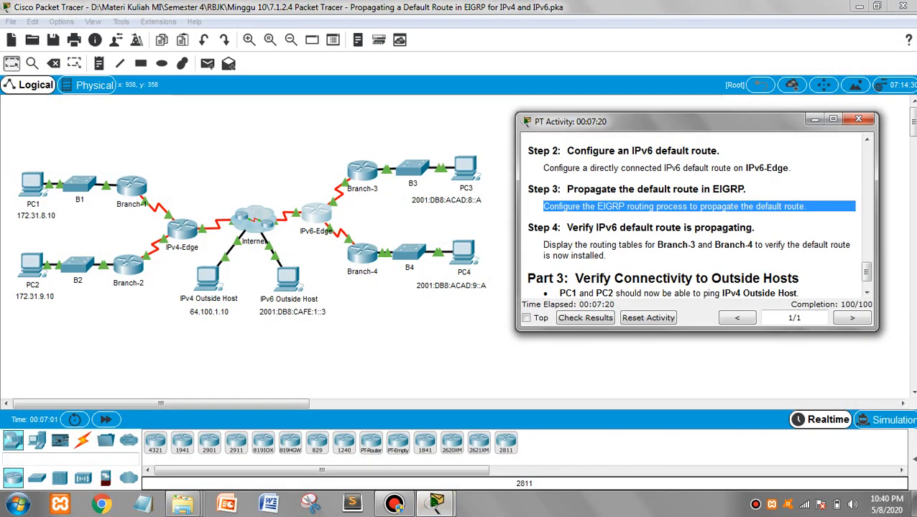
pyautogui.scroll(-1, 690, 215)
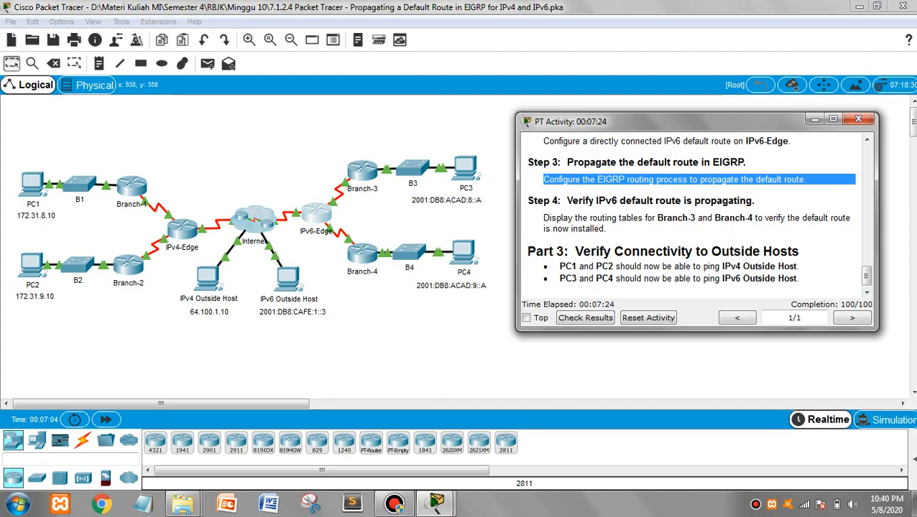
pyautogui.click(789, 218)
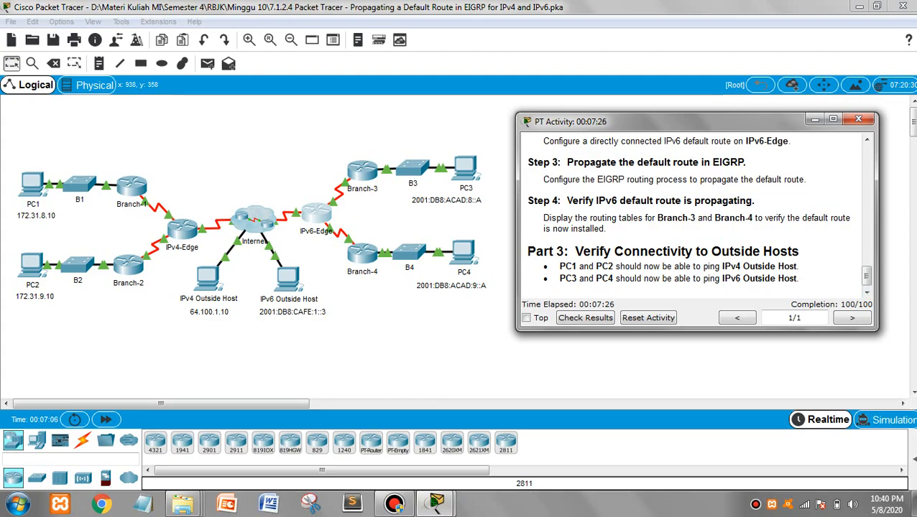
pyautogui.tripleClick(602, 218)
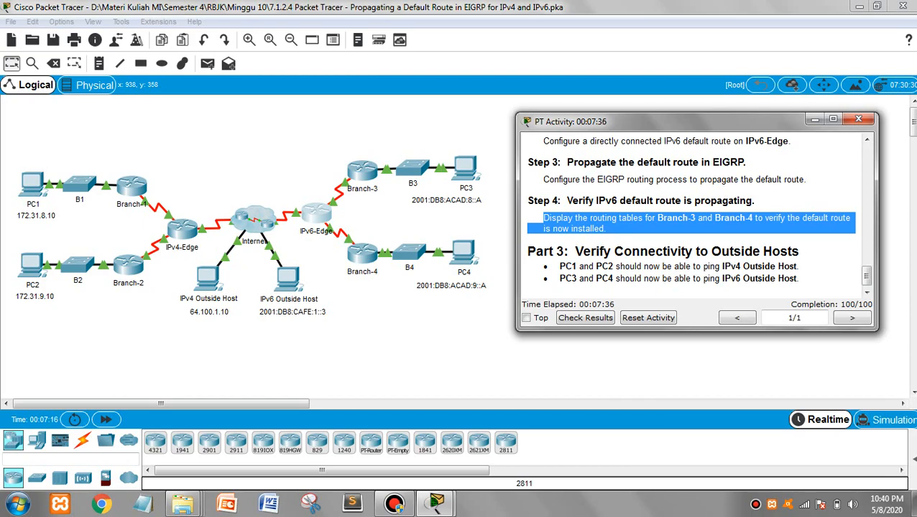
pyautogui.click(435, 347)
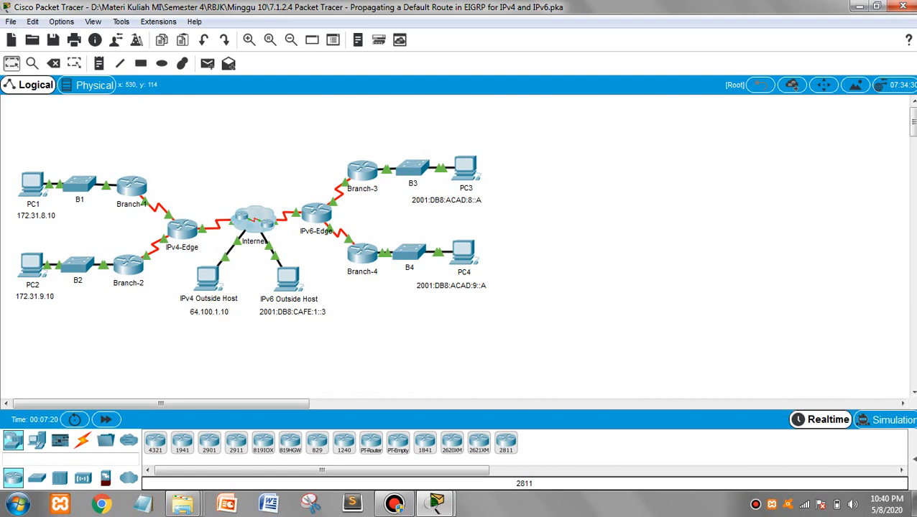
pyautogui.click(362, 170)
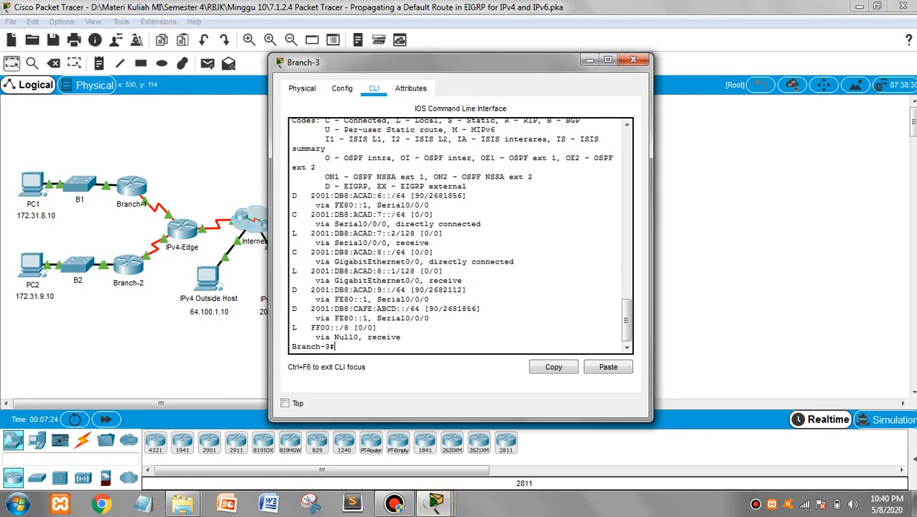
pyautogui.write('sh ipv6 route')
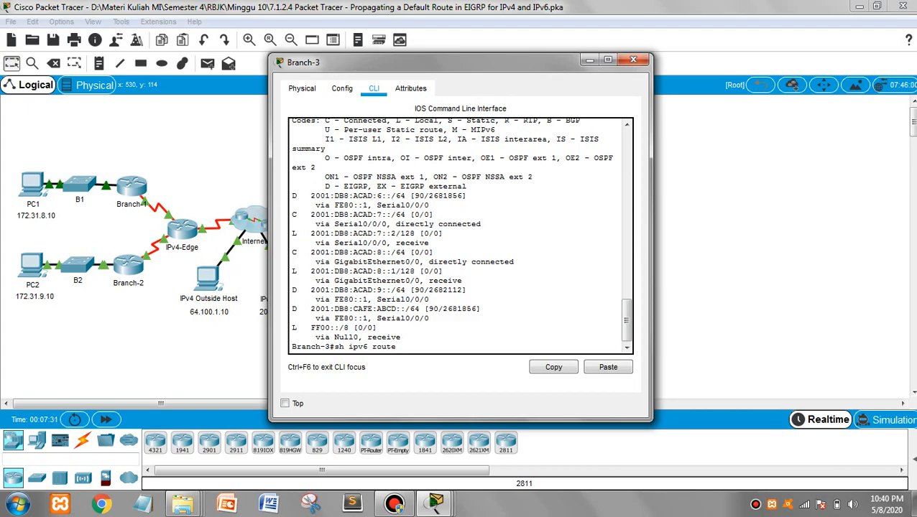
pyautogui.press('Return')
pyautogui.press('Return')
pyautogui.press('Return')
pyautogui.press('Return')
pyautogui.press('Return')
pyautogui.press('Return')
pyautogui.press('Return')
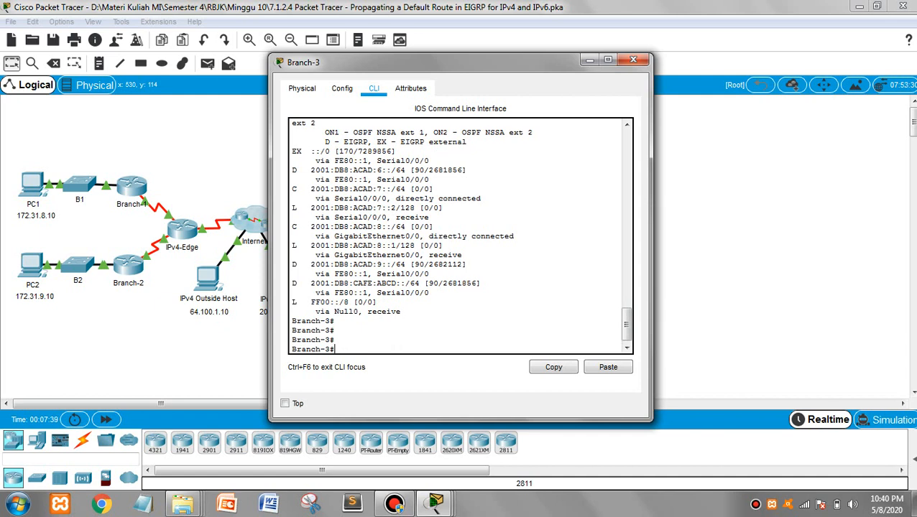
pyautogui.click(633, 60)
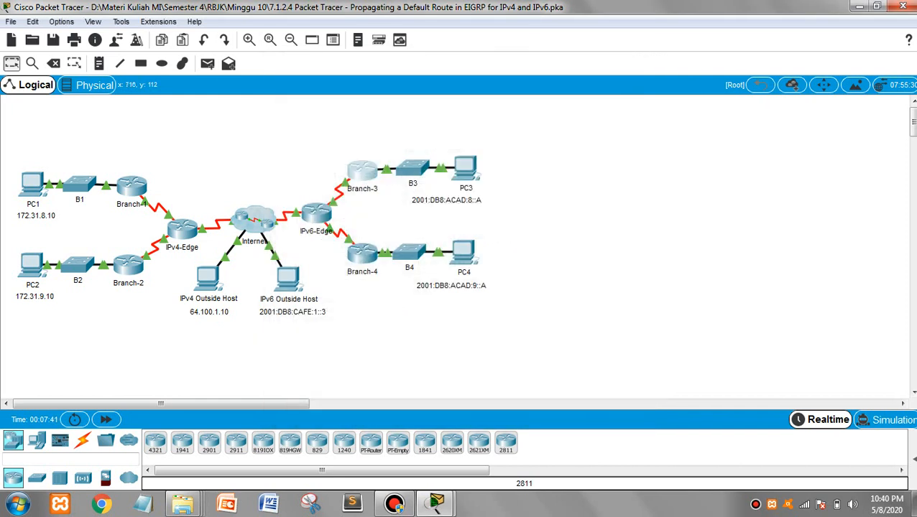
# Step: Display Branch-4's IPv6 routing table with sh ipv6 route to verify default route propagation, and close the router
pyautogui.click(361, 252)
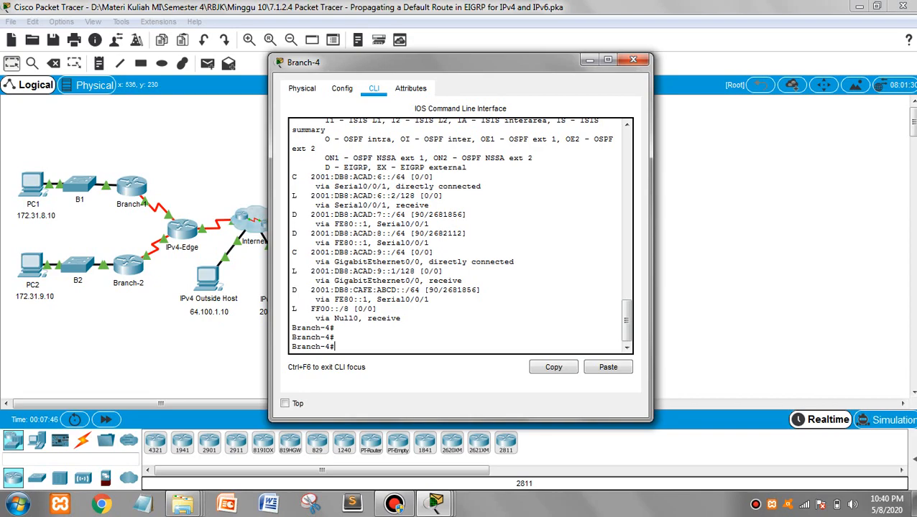
pyautogui.write('sh ipv6 route')
pyautogui.press('Return')
pyautogui.press('space')
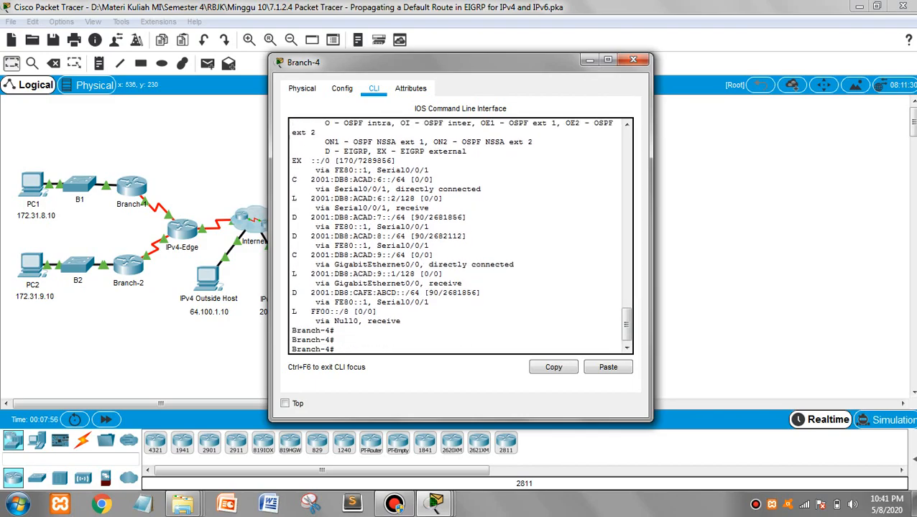
pyautogui.press('Return')
pyautogui.press('Return')
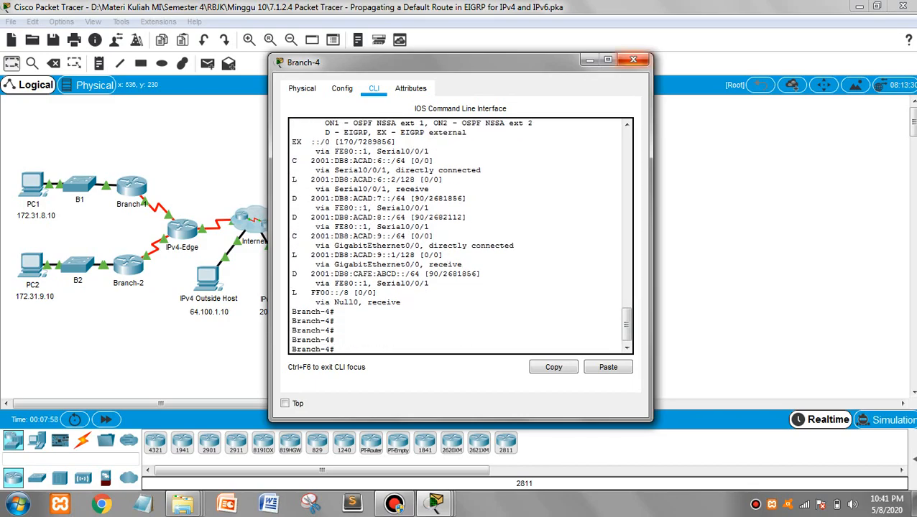
pyautogui.click(633, 60)
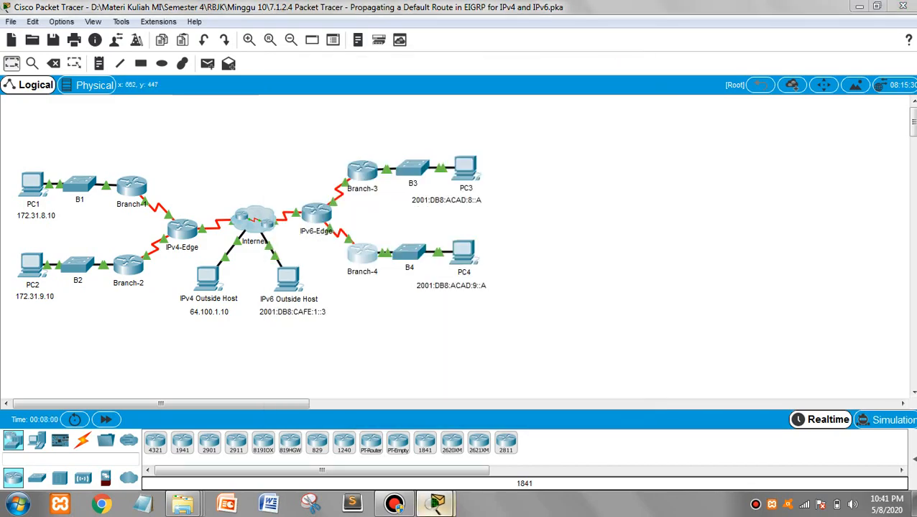
# Step: Following Part 3 of the instructions, ping the IPv4 Outside Host at 64.100.1.10 from PC1's command prompt, and close the PC
pyautogui.moveTo(437, 502)
pyautogui.click(507, 430)
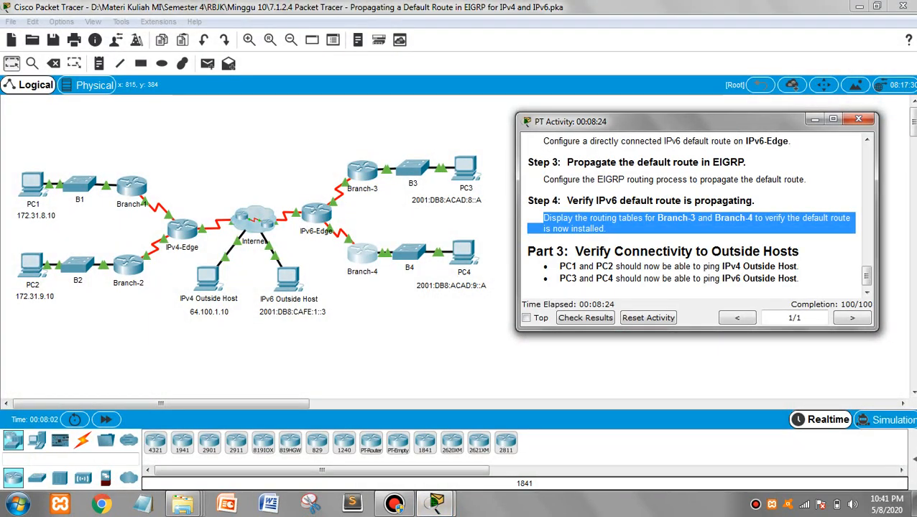
pyautogui.click(672, 236)
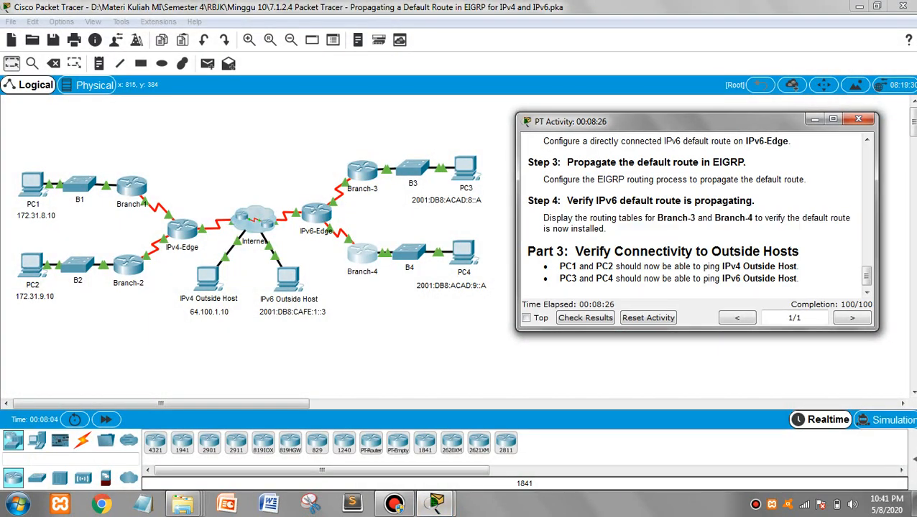
pyautogui.tripleClick(730, 267)
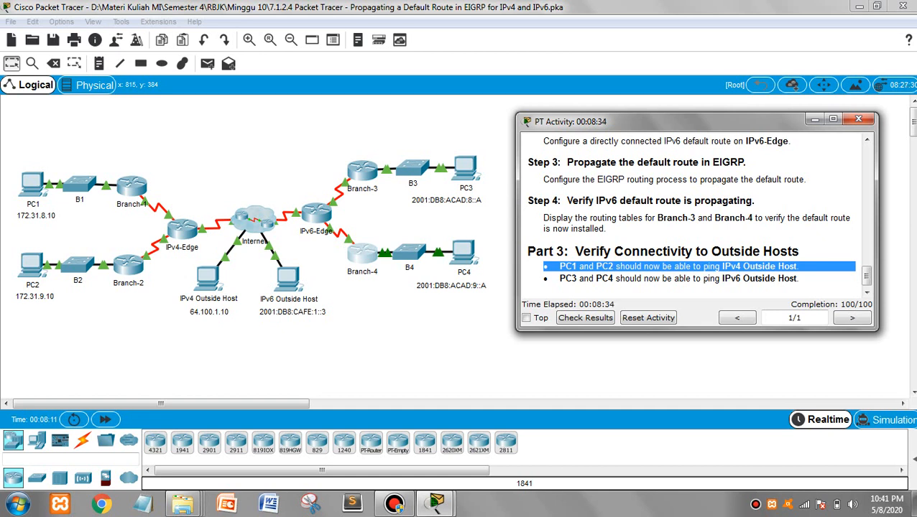
pyautogui.tripleClick(676, 279)
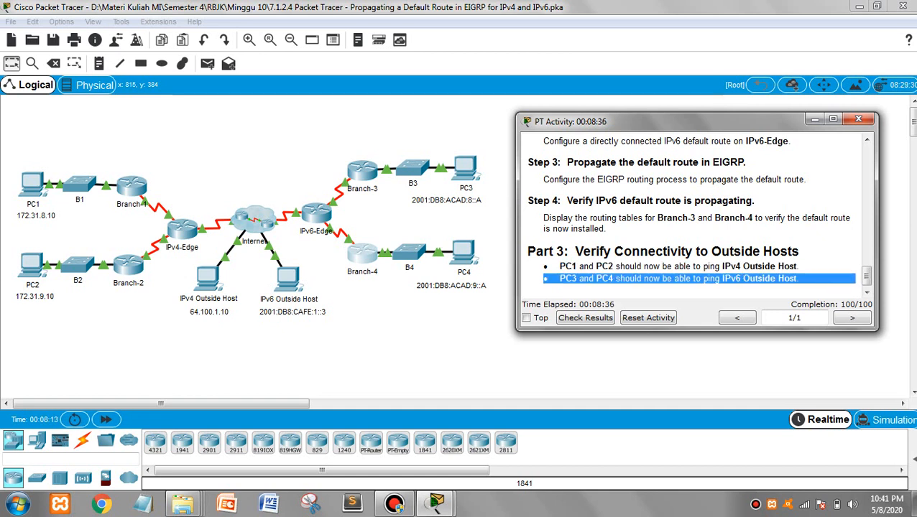
pyautogui.click(456, 353)
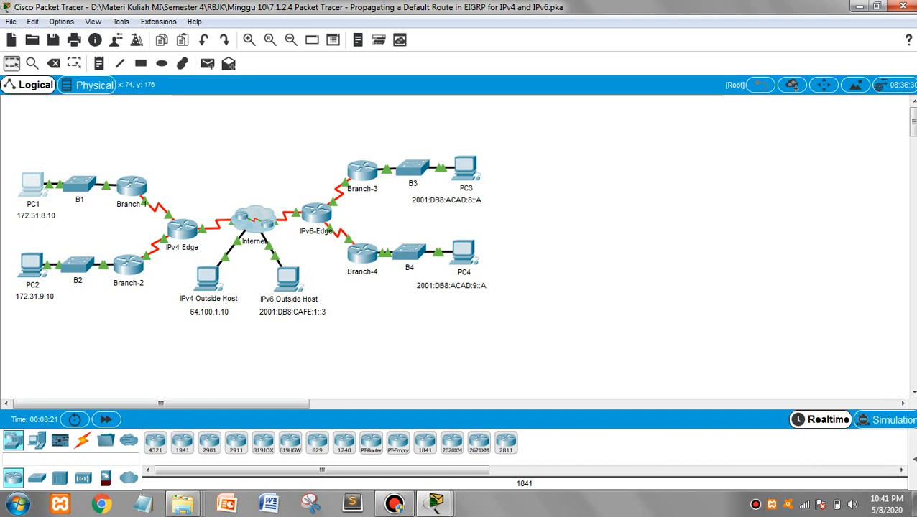
pyautogui.click(434, 505)
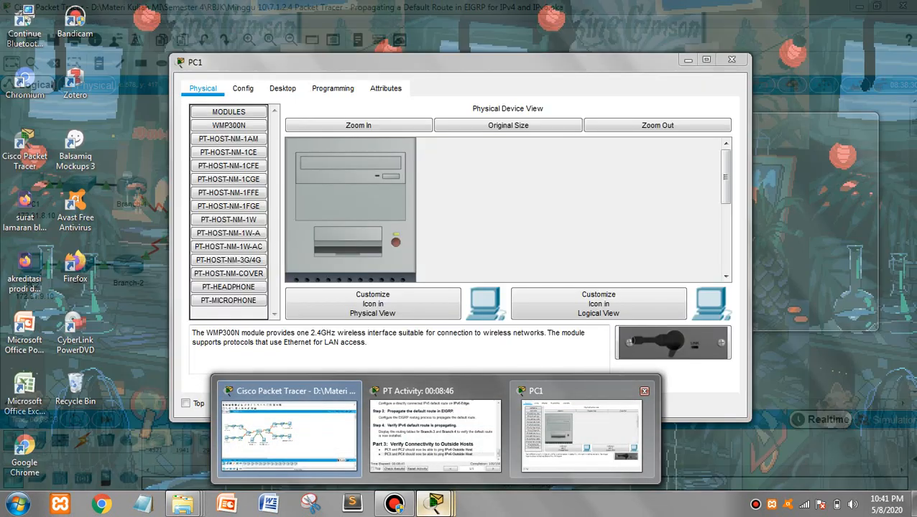
pyautogui.click(580, 428)
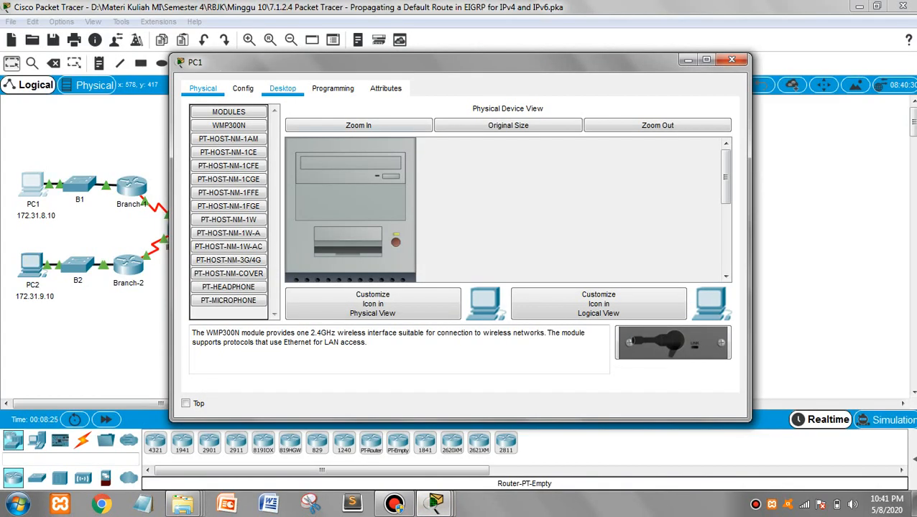
pyautogui.click(283, 88)
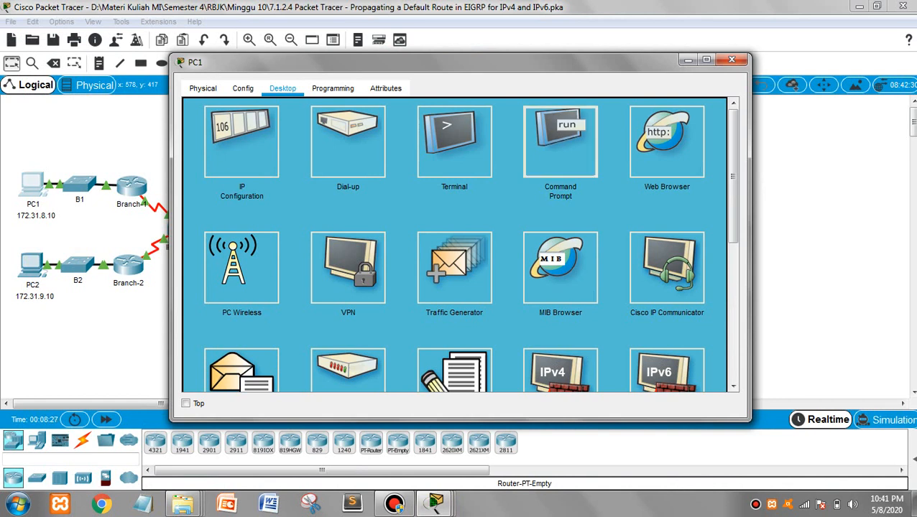
pyautogui.click(559, 141)
pyautogui.write('ping ')
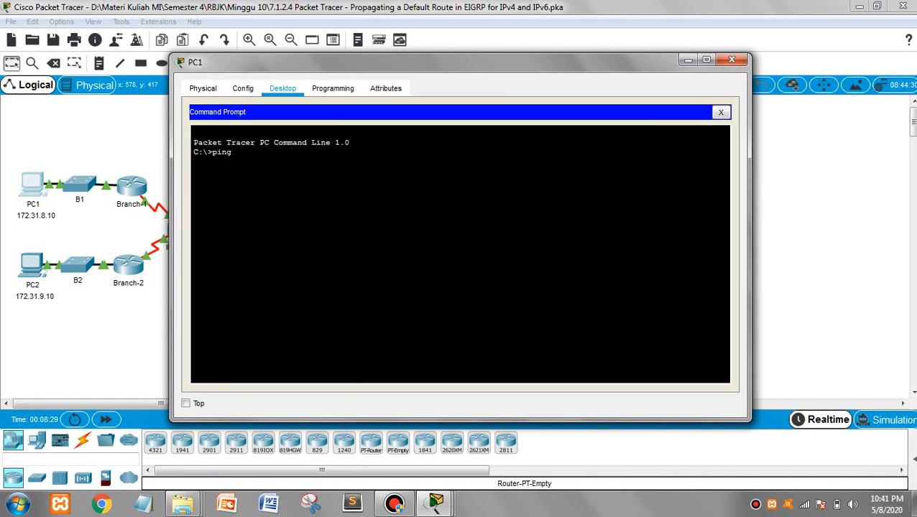
pyautogui.write('64.100.1.10')
pyautogui.press('Return')
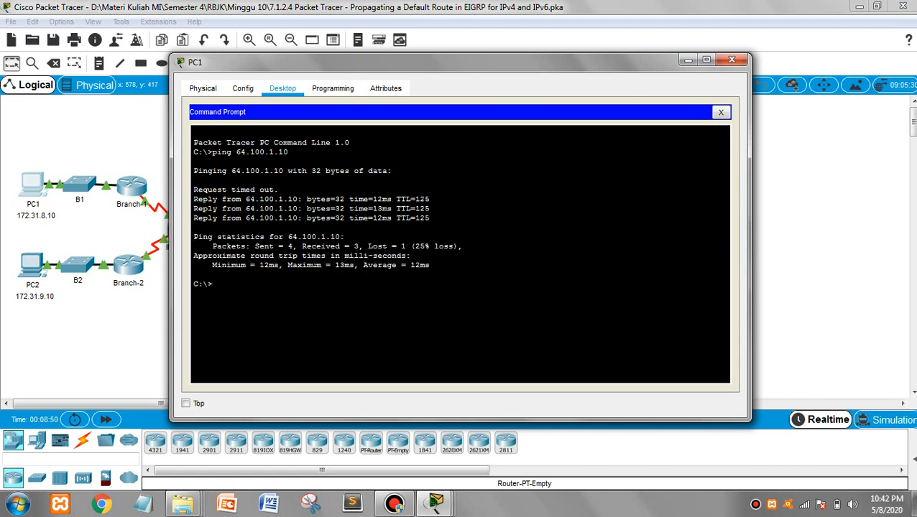
pyautogui.click(732, 60)
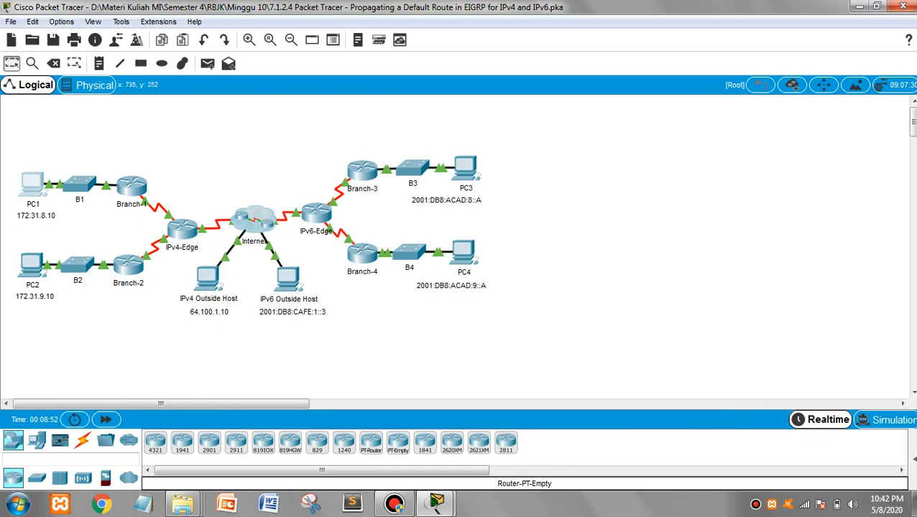
# Step: Try to reach the IPv6 Outside Host from PC4's command prompt with ping 2001:db:cafe:1::3, and close the PC
pyautogui.click(464, 252)
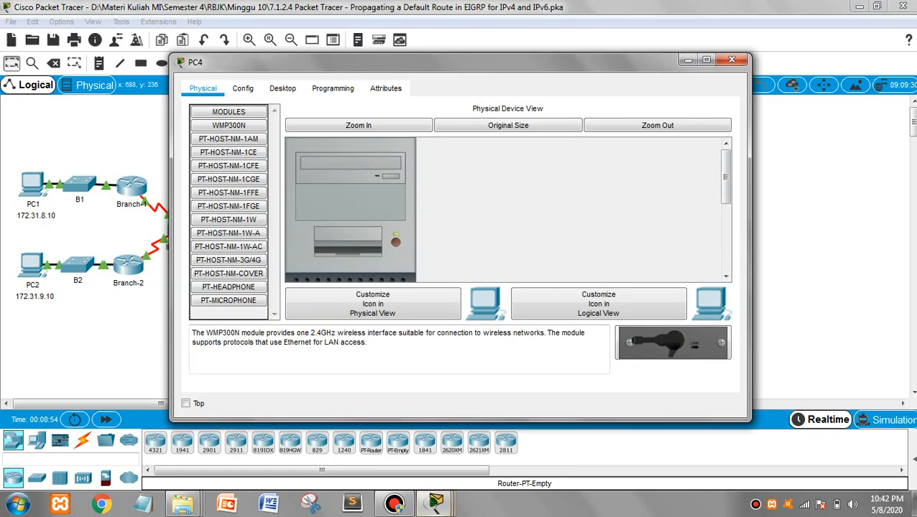
pyautogui.click(282, 88)
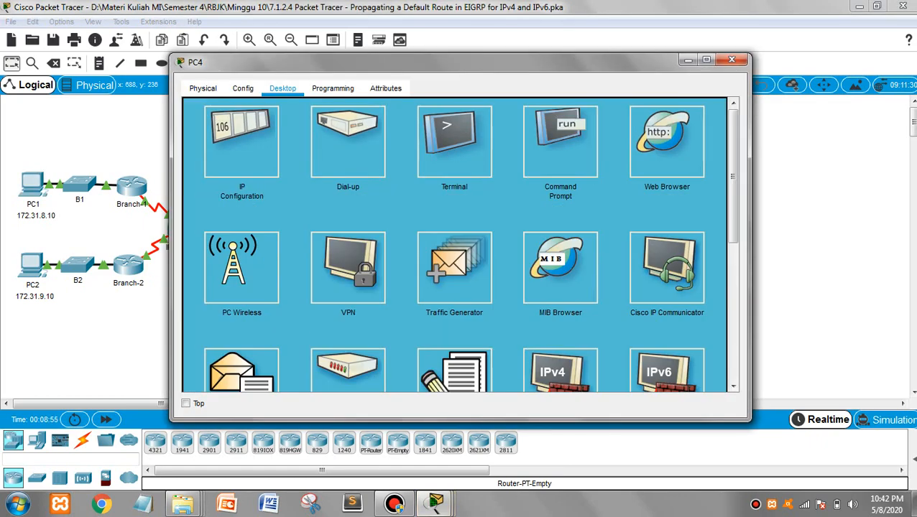
pyautogui.click(567, 138)
pyautogui.write('ping ')
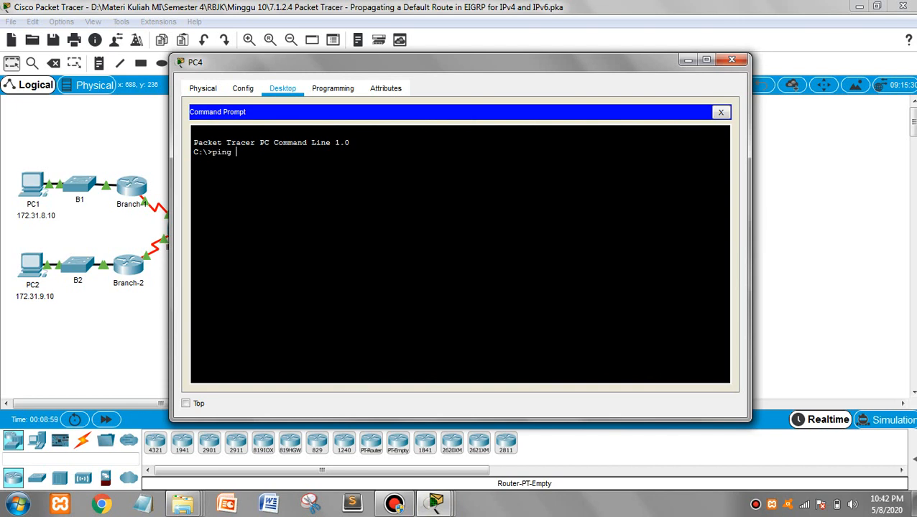
pyautogui.write('2001:db:cafe:1')
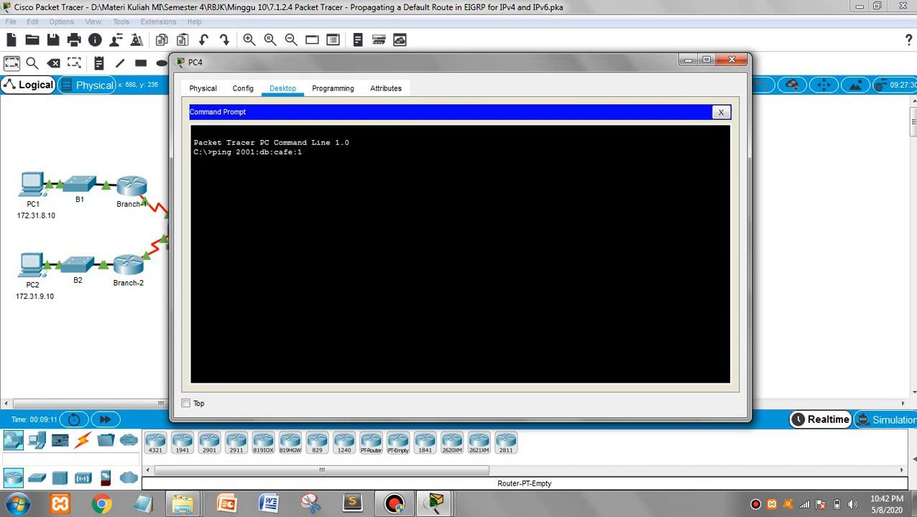
pyautogui.write(':')
pyautogui.write(':3')
pyautogui.press('Return')
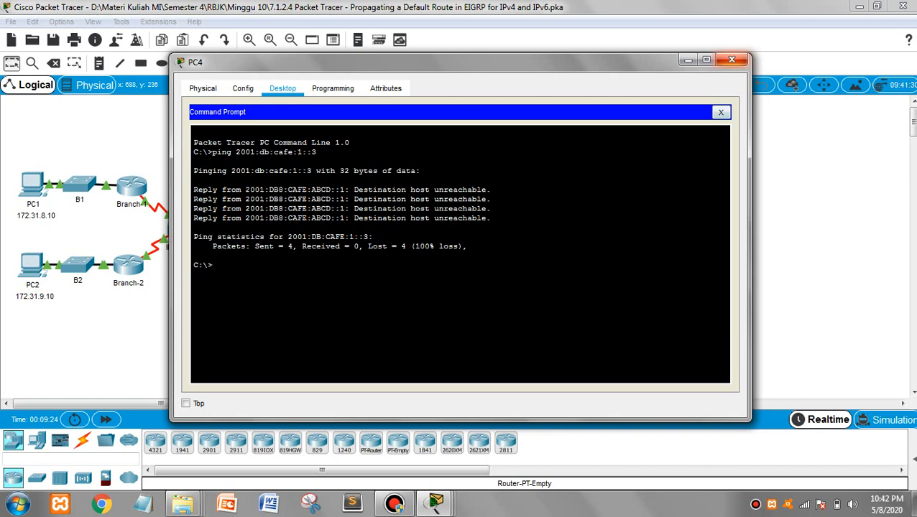
pyautogui.click(731, 59)
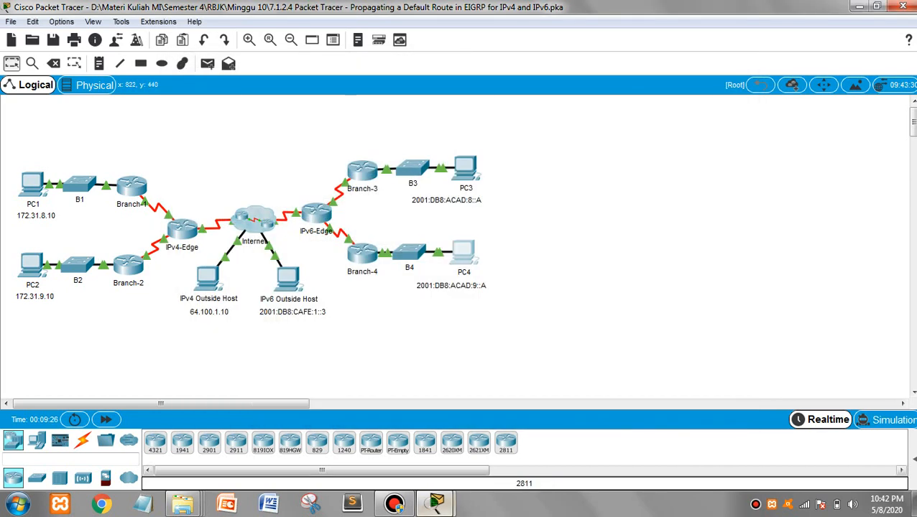
# Step: Check the activity results including the assessment items, close them, and move the instructions window beside the topology
pyautogui.moveTo(436, 503)
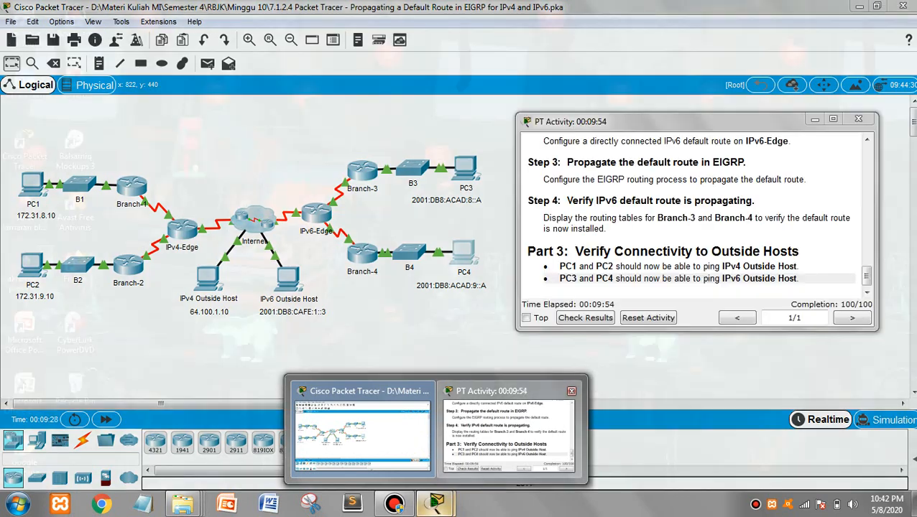
pyautogui.click(509, 438)
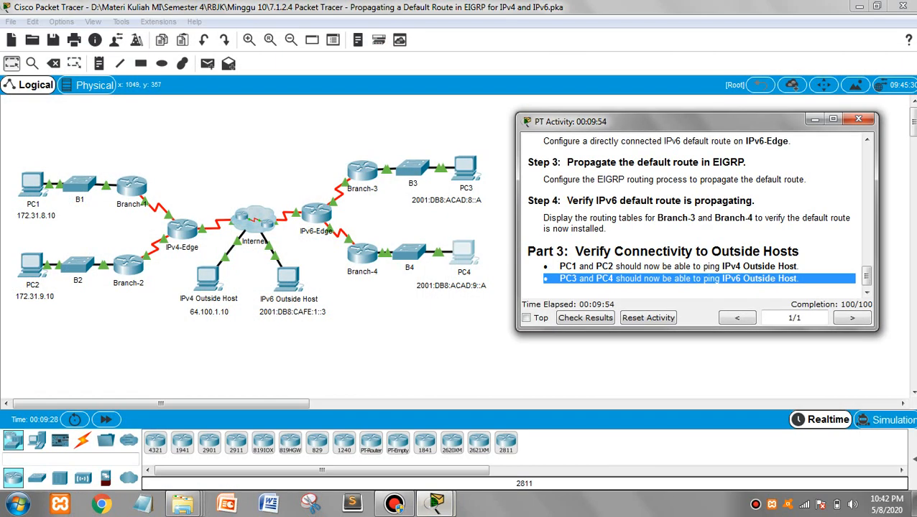
pyautogui.click(699, 279)
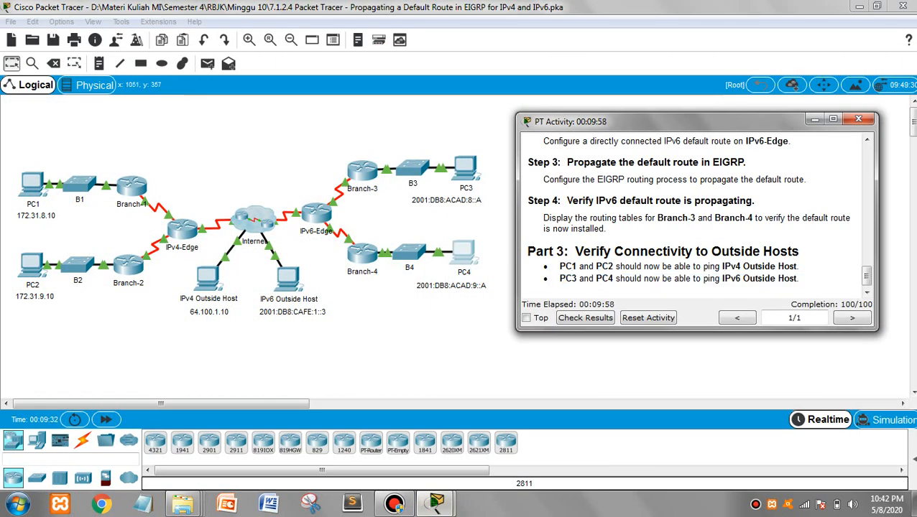
pyautogui.click(585, 317)
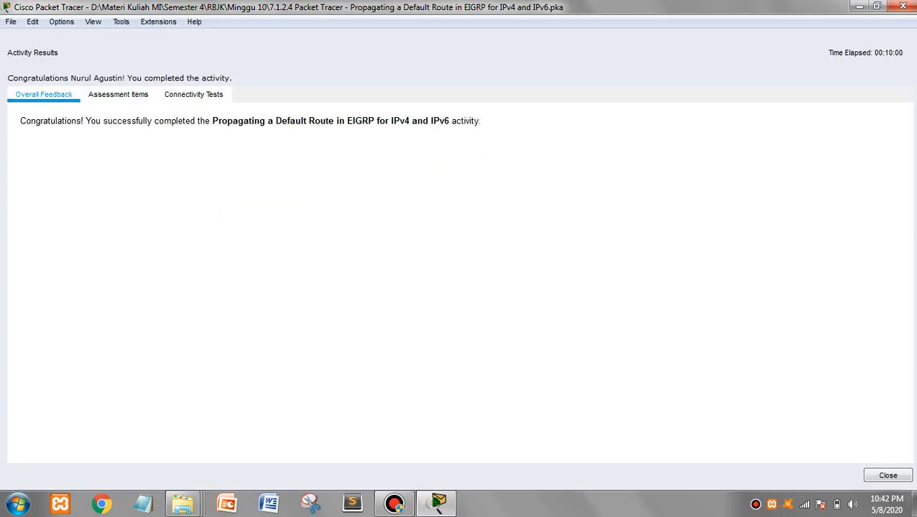
pyautogui.click(118, 95)
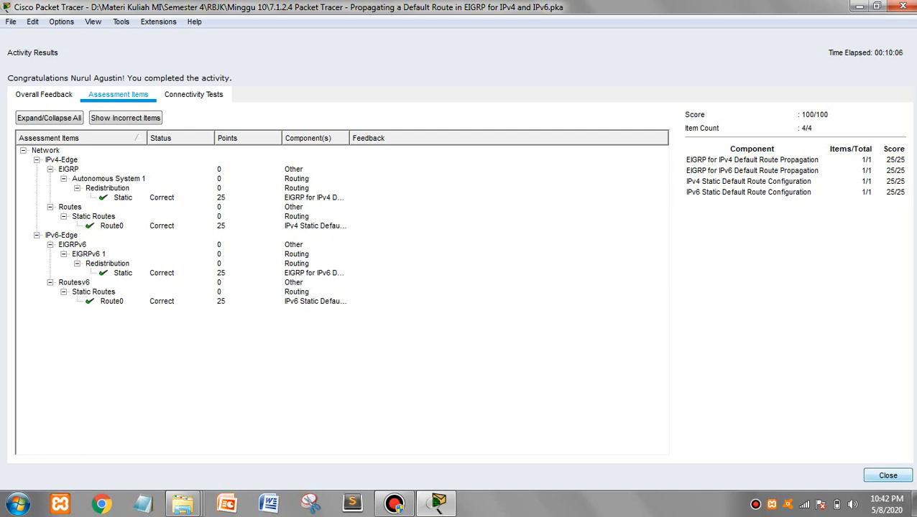
pyautogui.click(888, 476)
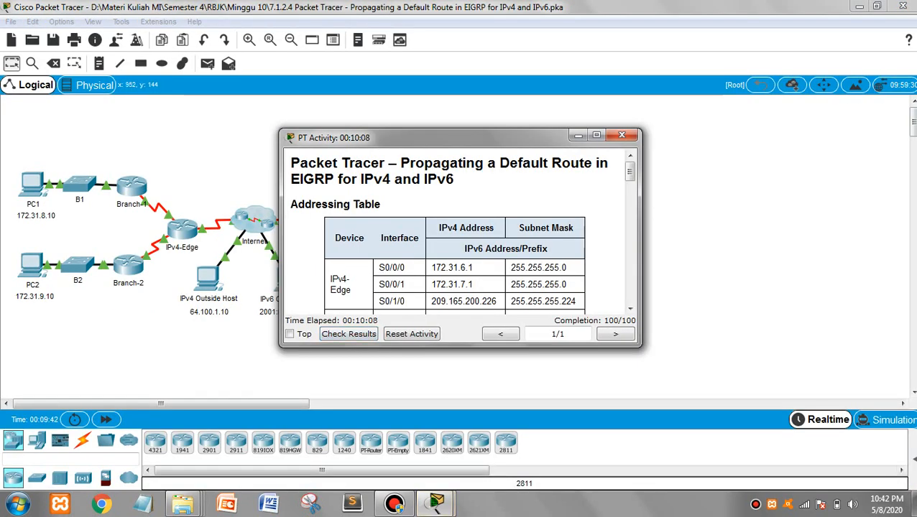
pyautogui.moveTo(330, 137); pyautogui.dragTo(549, 152)
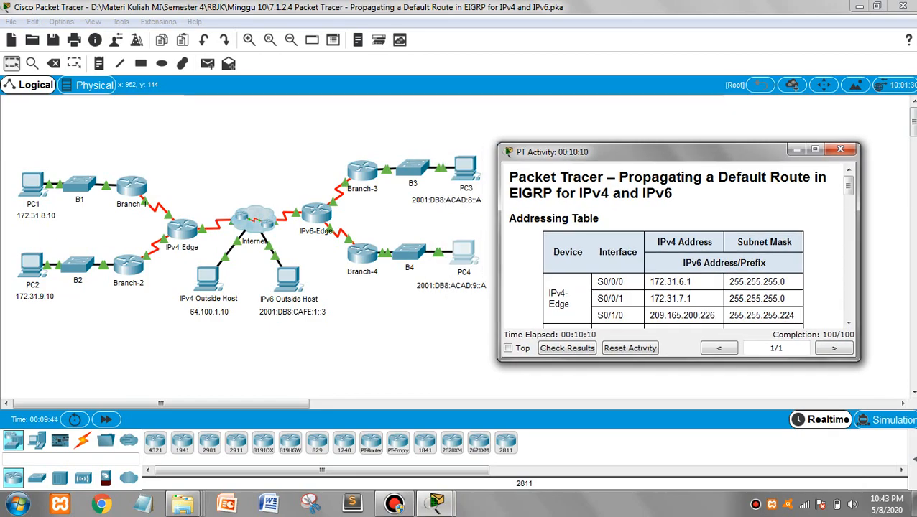